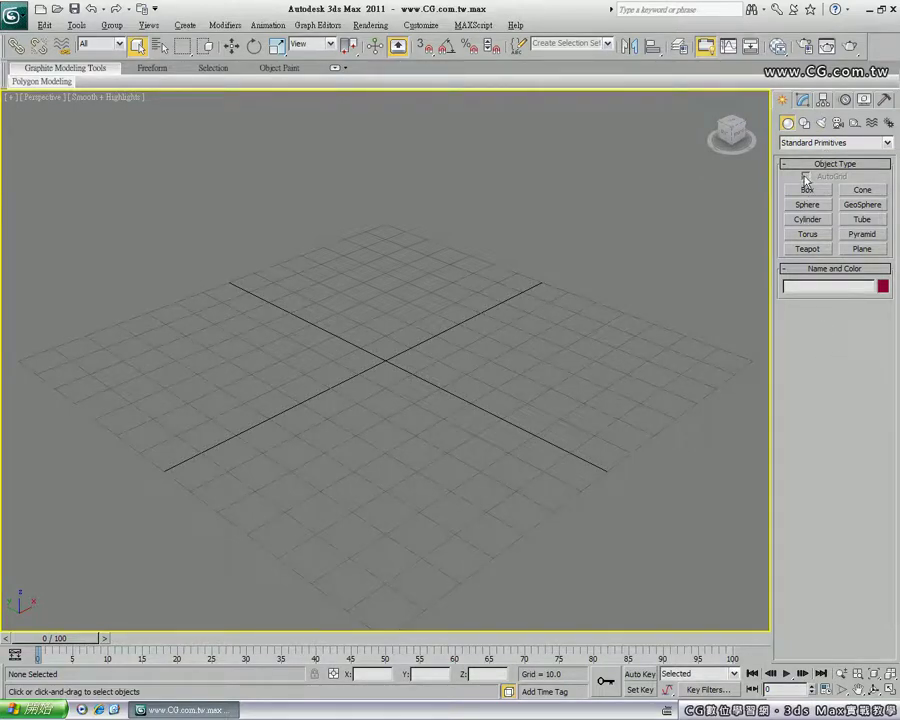
- Keep Standard Primitives as the object category and choose the Box tool
left_click(806, 144)
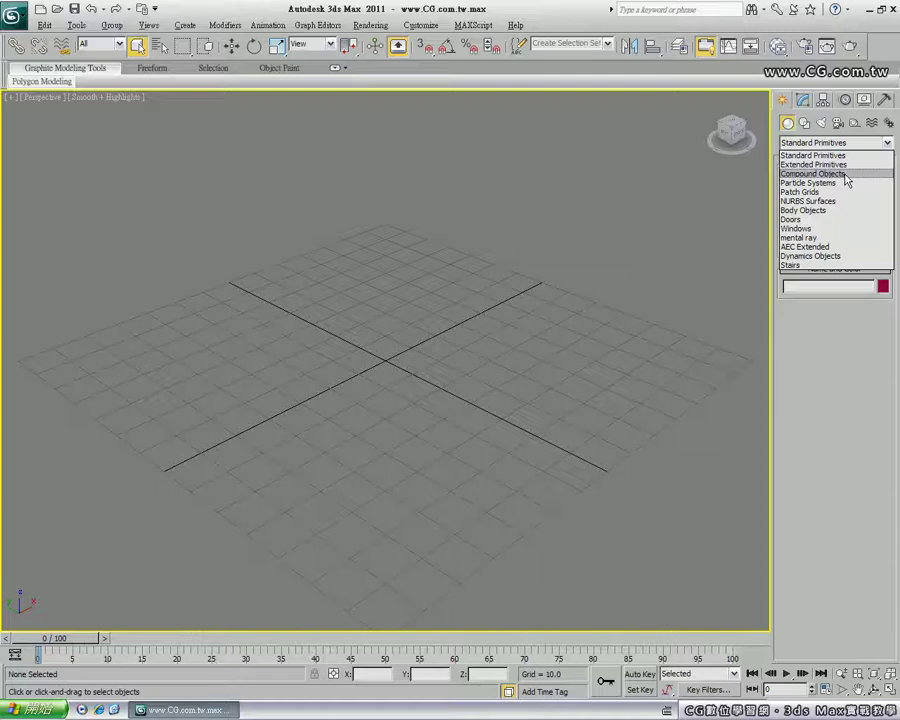
left_click(820, 338)
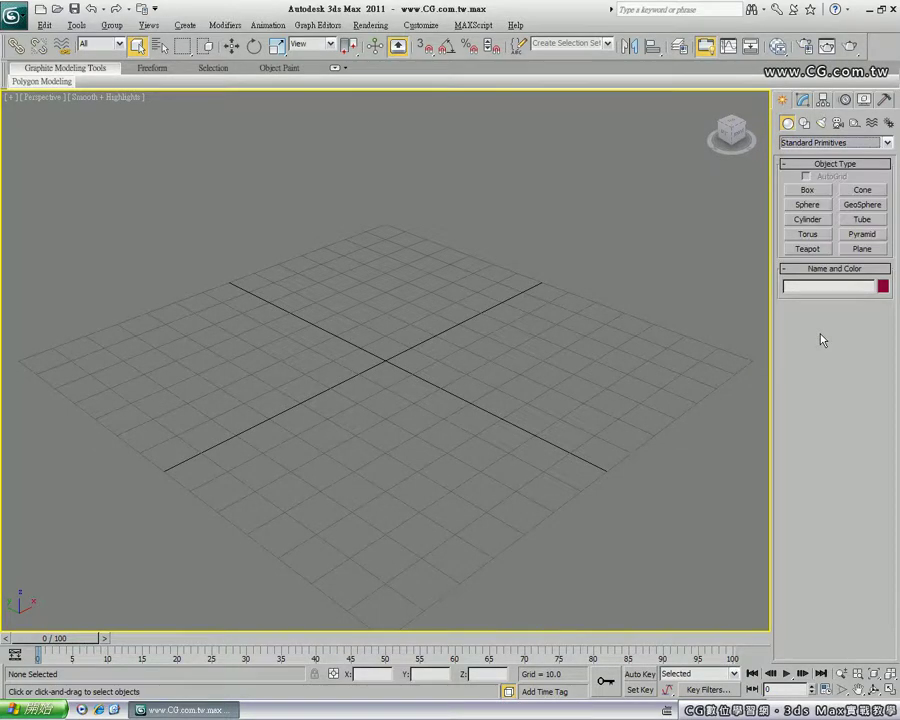
left_click(803, 192)
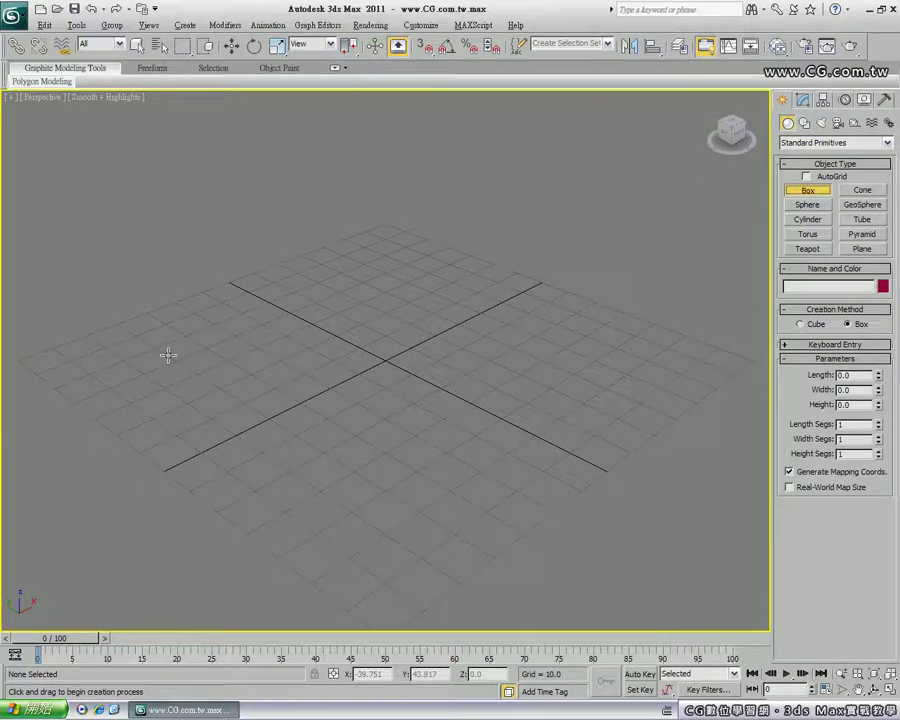
- Draw a box on the grid, then a sphere to its right
left_click_drag(170, 355, 470, 358)
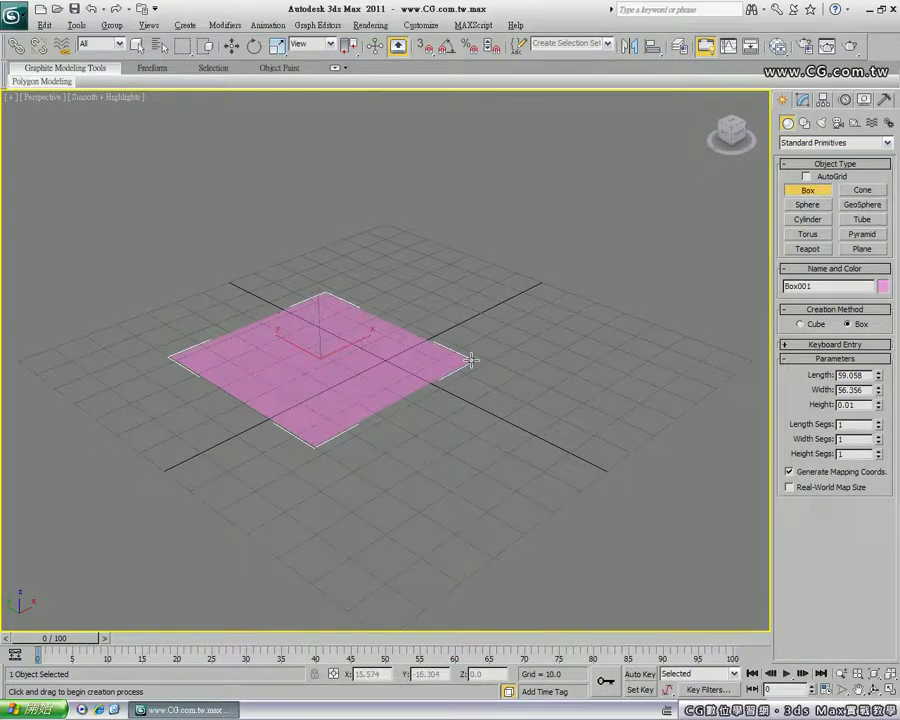
left_click(462, 216)
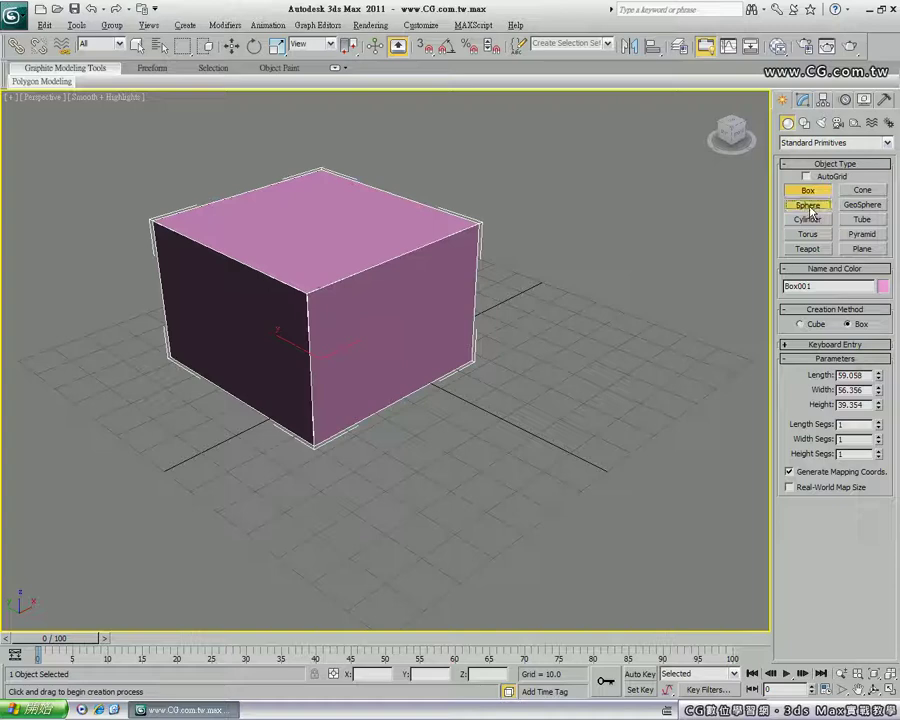
left_click(808, 208)
left_click_drag(546, 388, 590, 413)
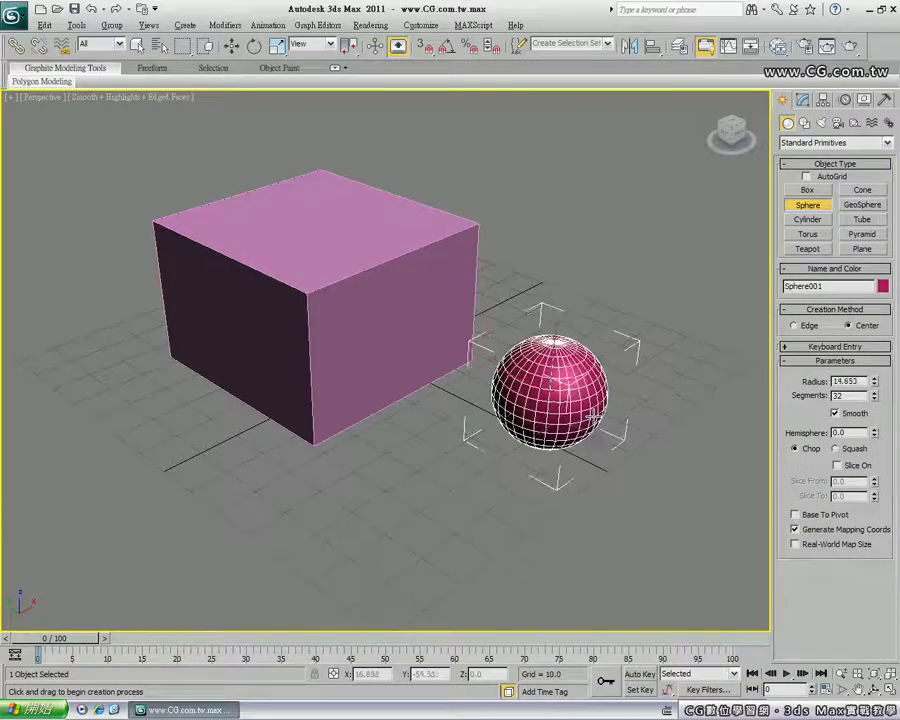
- Zero the sphere's X position and lift it onto the box's top edge
key("w")
right_click(397, 674)
right_click(457, 674)
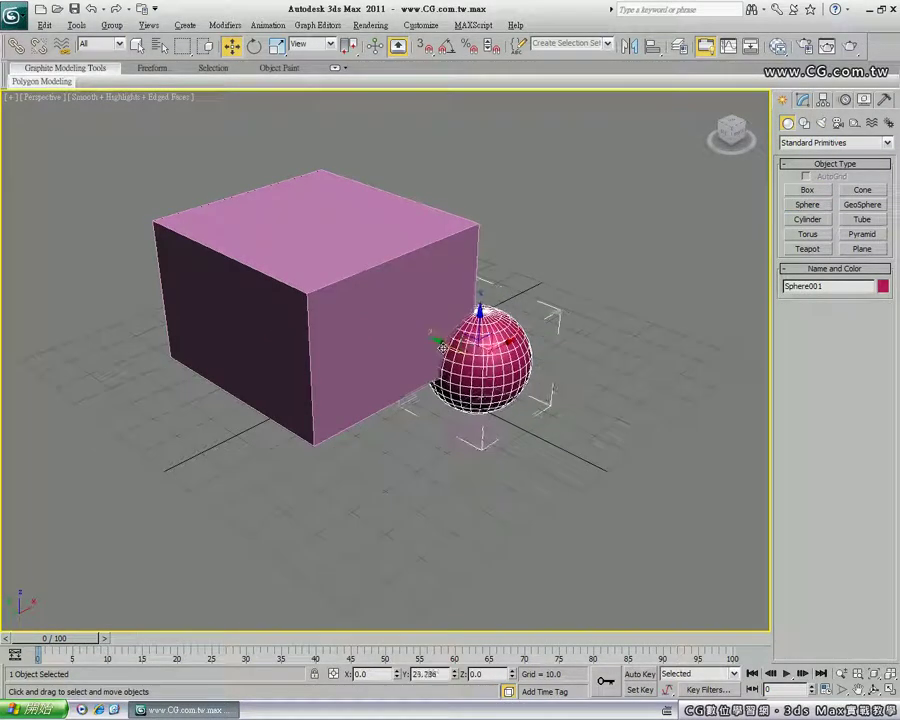
mouse_move(482, 345)
left_mouse_down()
mouse_move(486, 200)
mouse_move(470, 215)
left_mouse_up()
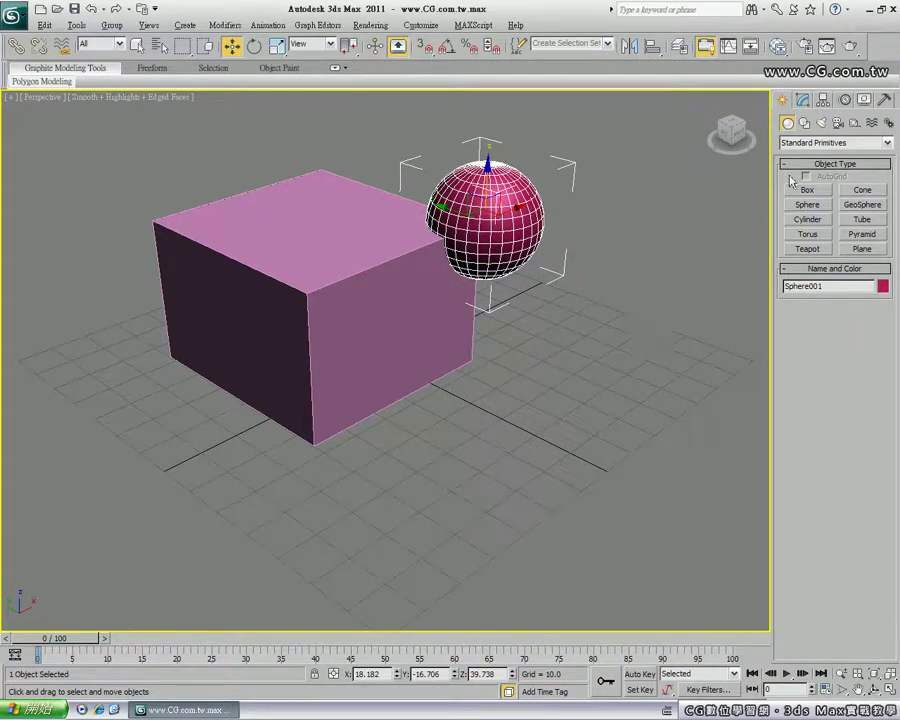
left_click(803, 100)
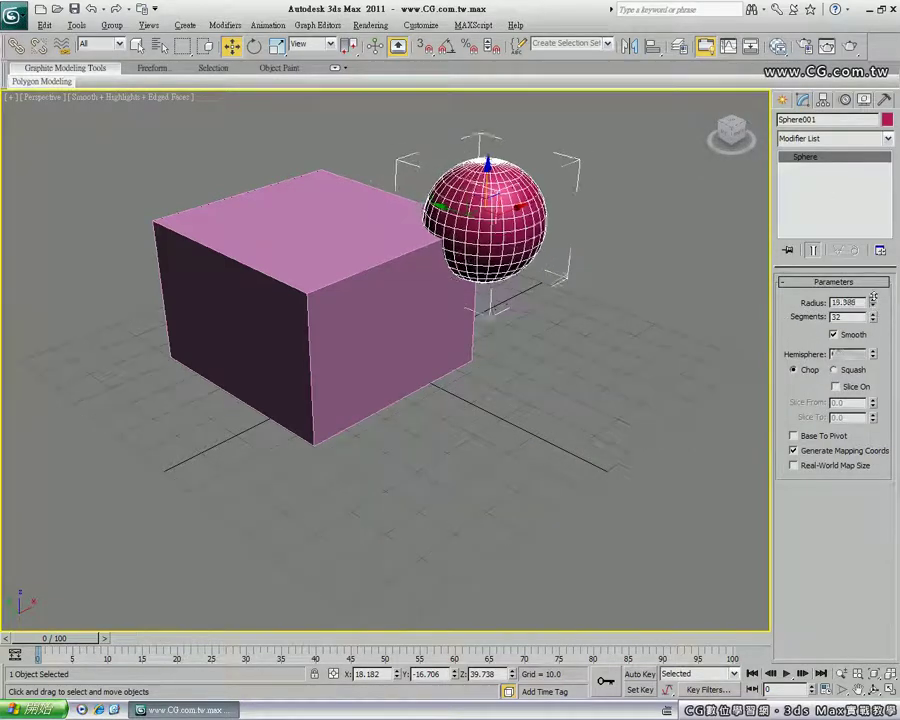
- Raise the sphere's radius to about 25.5, then reselect the box
left_click_drag(872, 302, 872, 240)
mouse_move(872, 302)
left_mouse_down()
mouse_move(872, 310)
mouse_move(872, 296)
left_mouse_up()
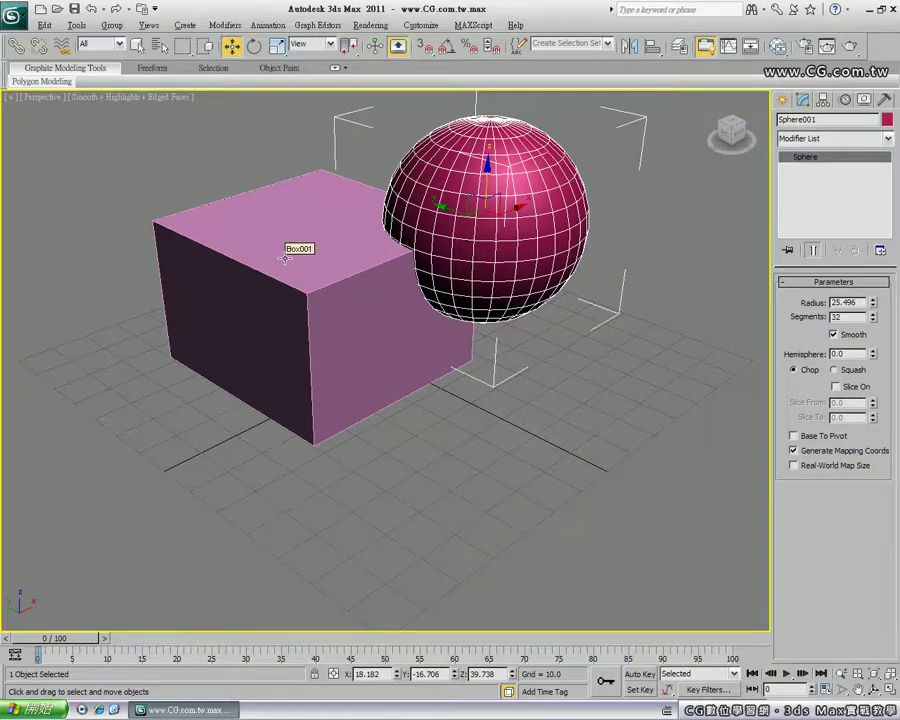
left_click(285, 258)
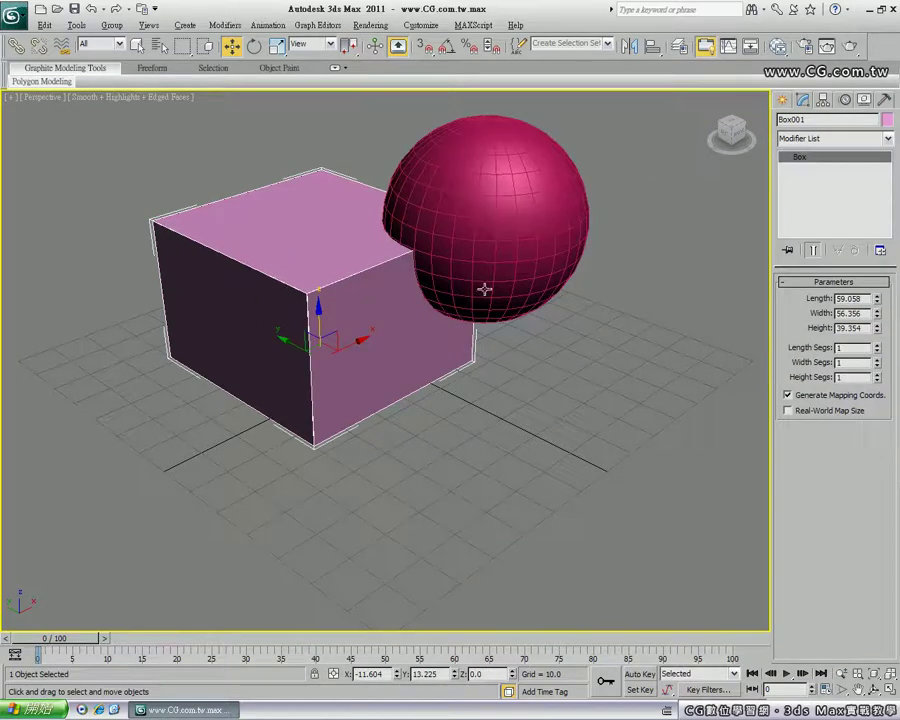
left_click(527, 195)
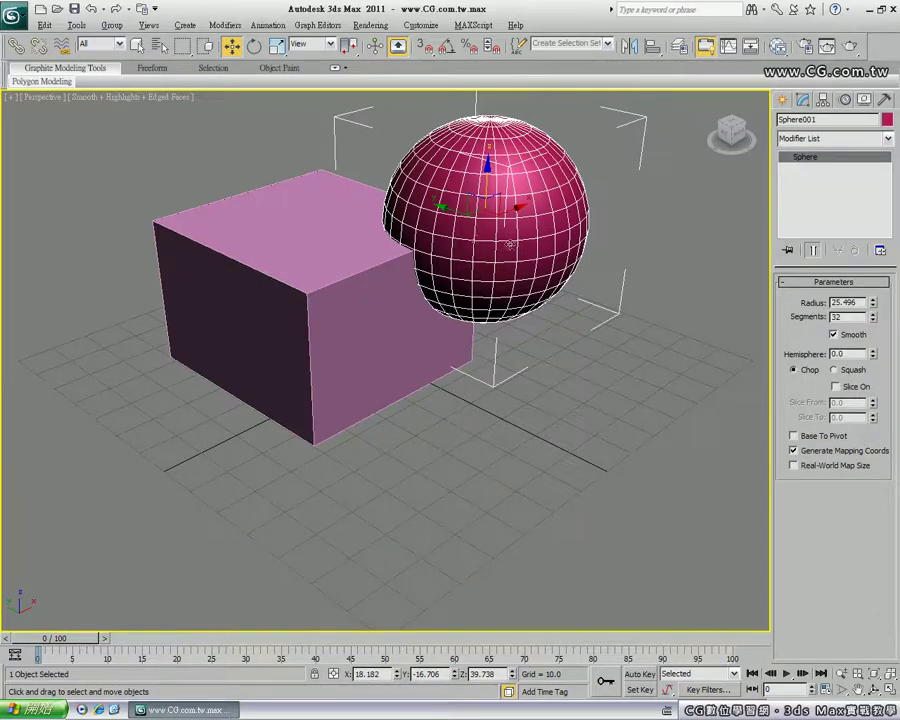
left_click(320, 270)
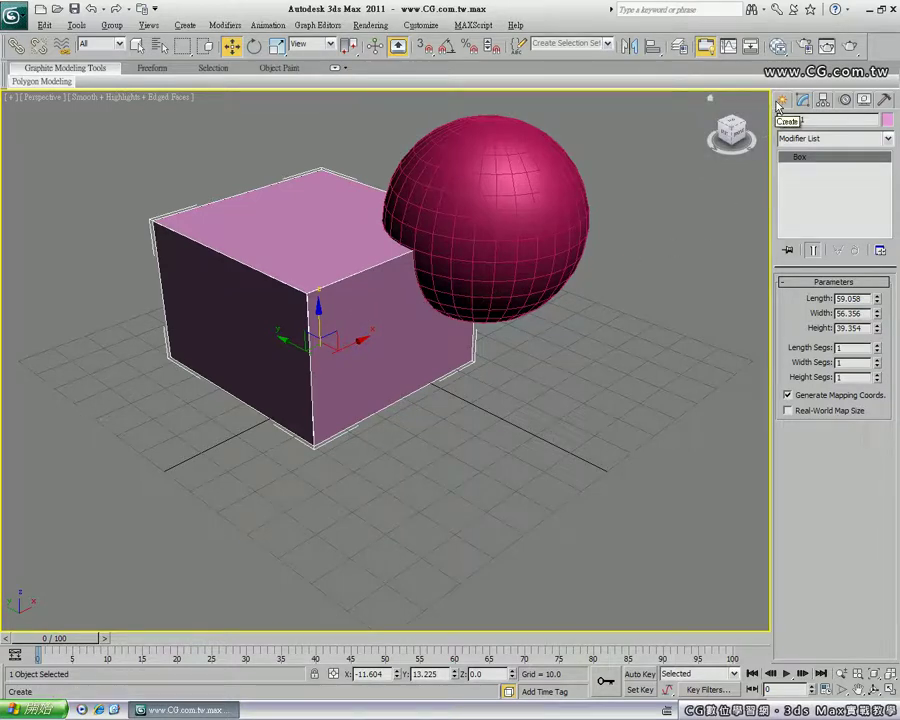
- Switch to Compound Objects, reselect the box, and make it a Boolean
left_click(783, 104)
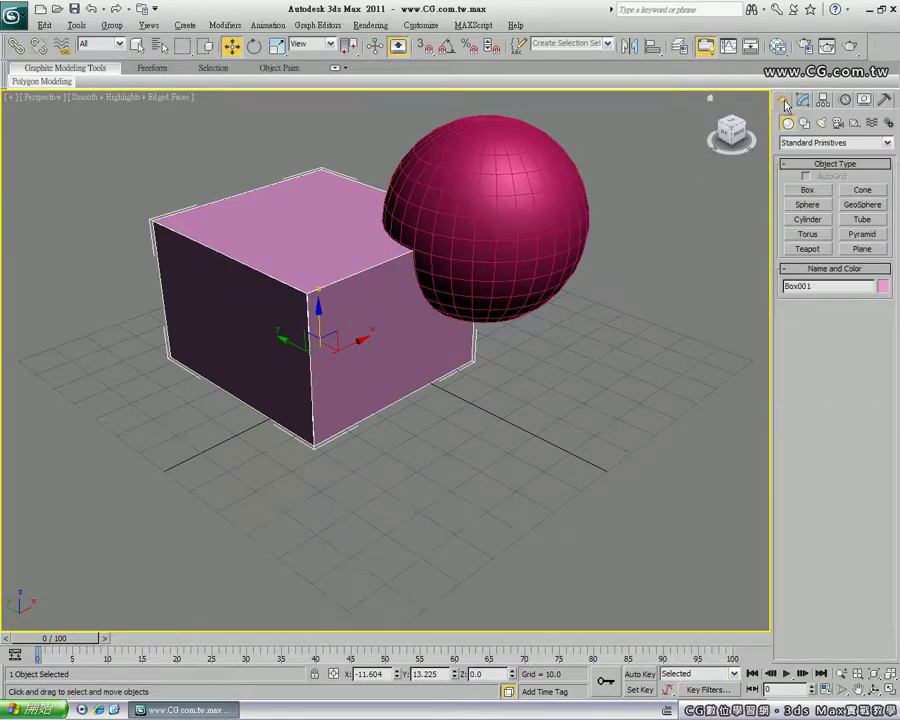
left_click(798, 144)
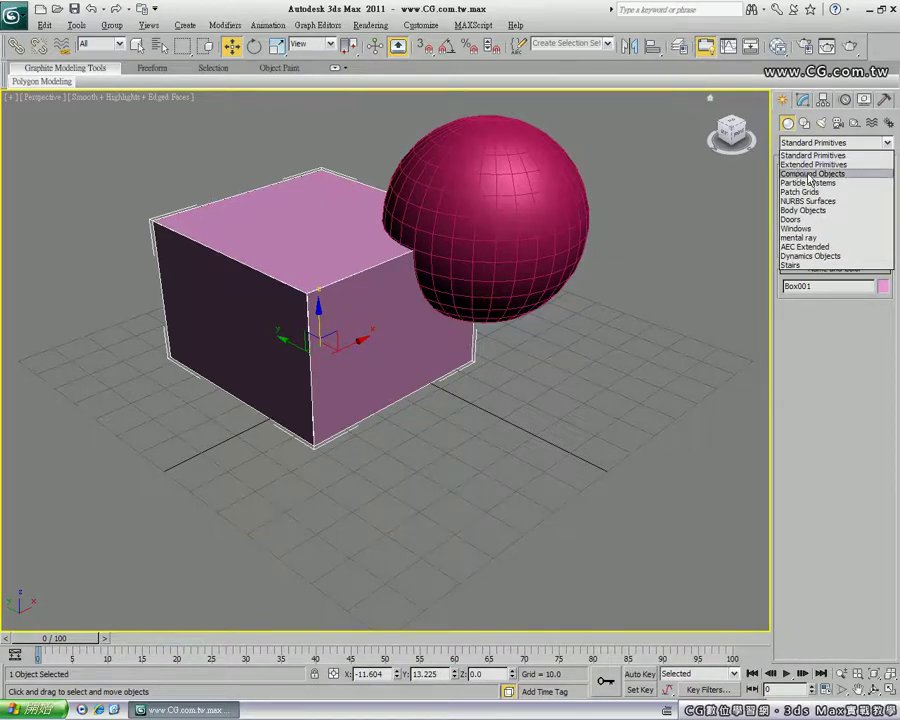
left_click(814, 175)
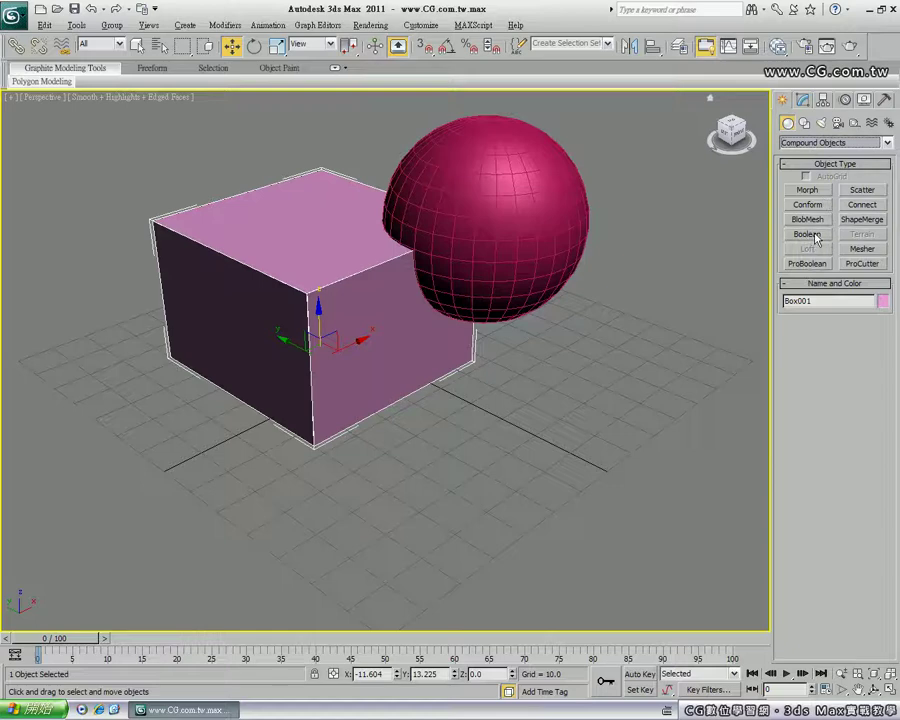
left_click(634, 322)
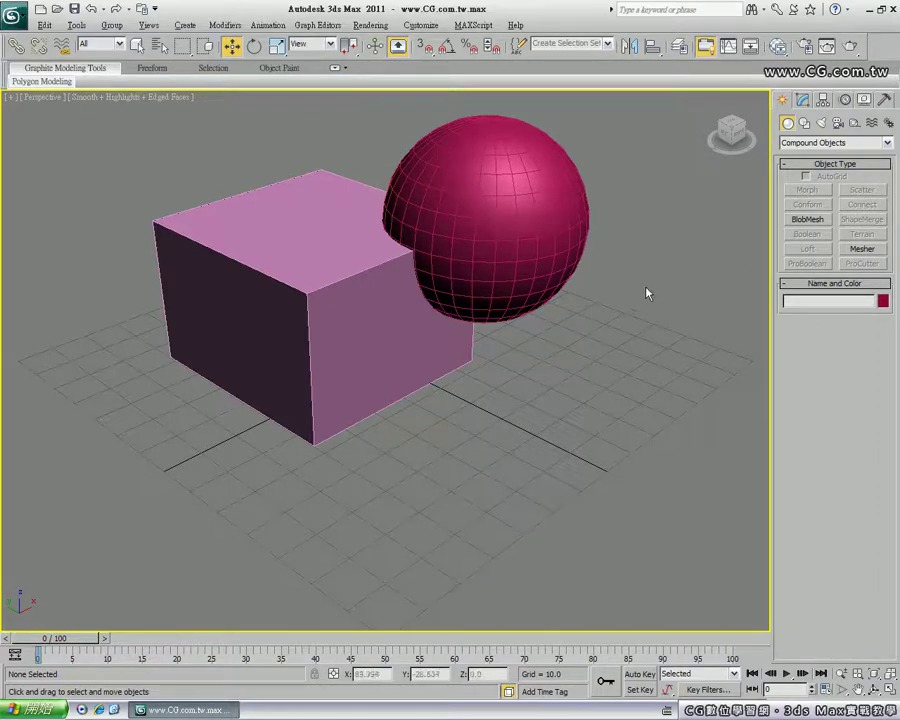
left_click(334, 266)
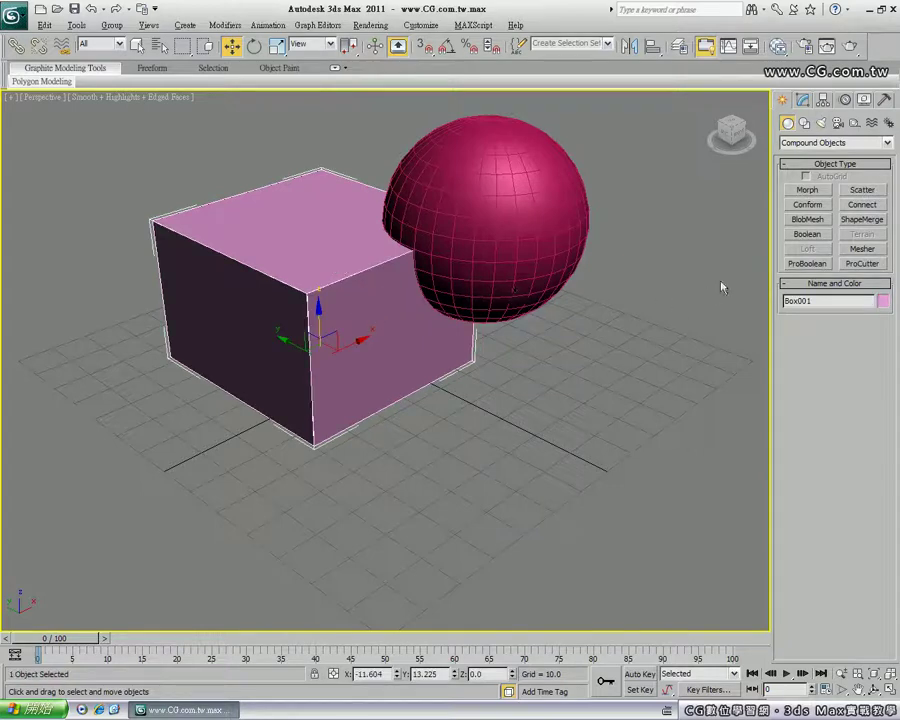
left_click(791, 239)
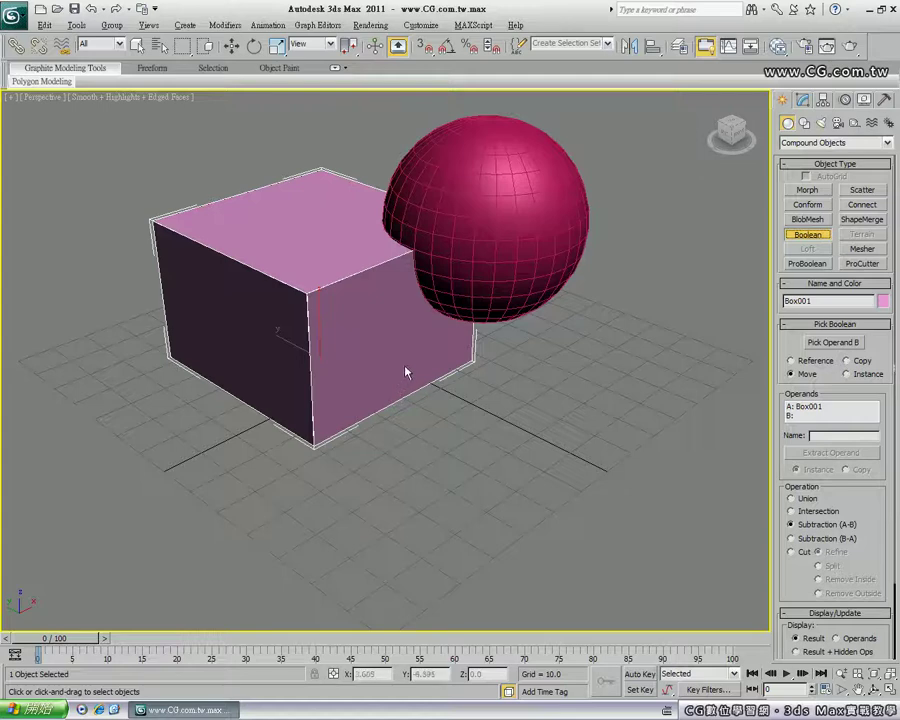
- Pick the sphere as operand B to scoop it from the box, then orbit to inspect
left_click(860, 343)
left_click(547, 248)
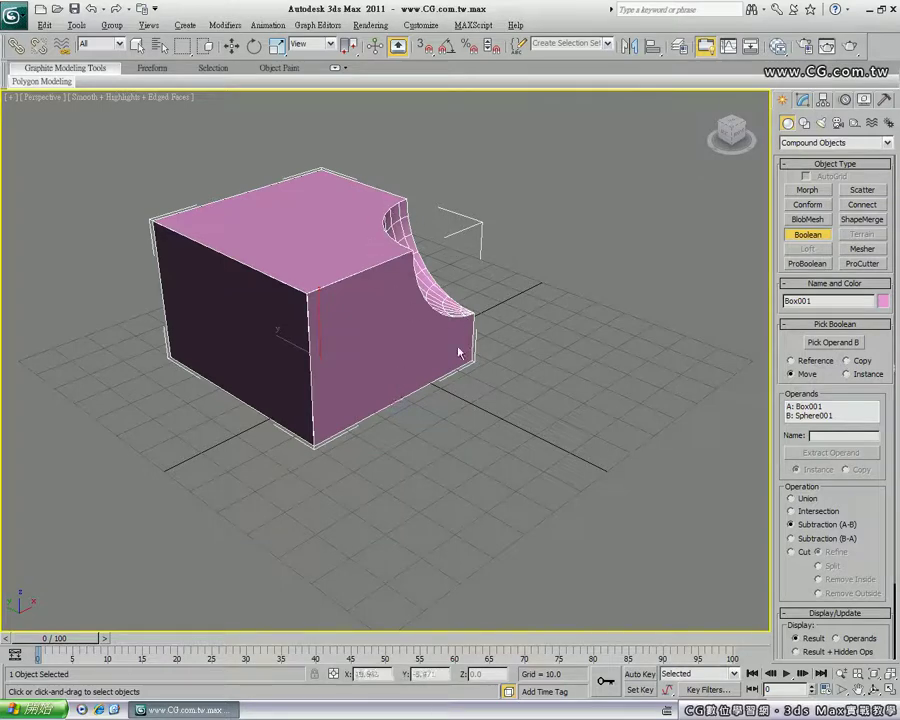
middle_click_drag(460, 352, 385, 352, "alt")
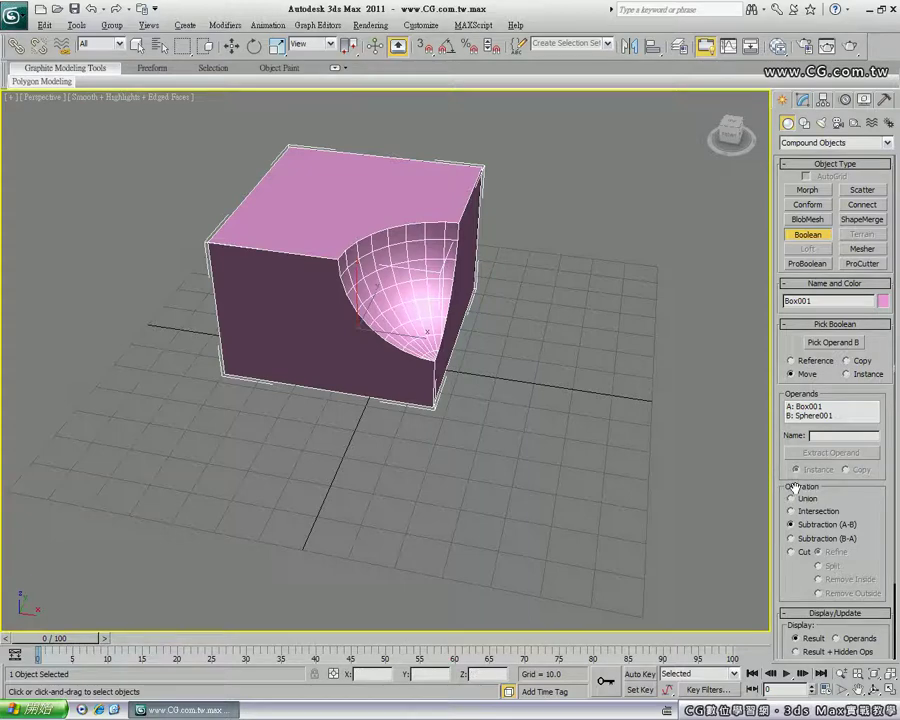
left_click(808, 500)
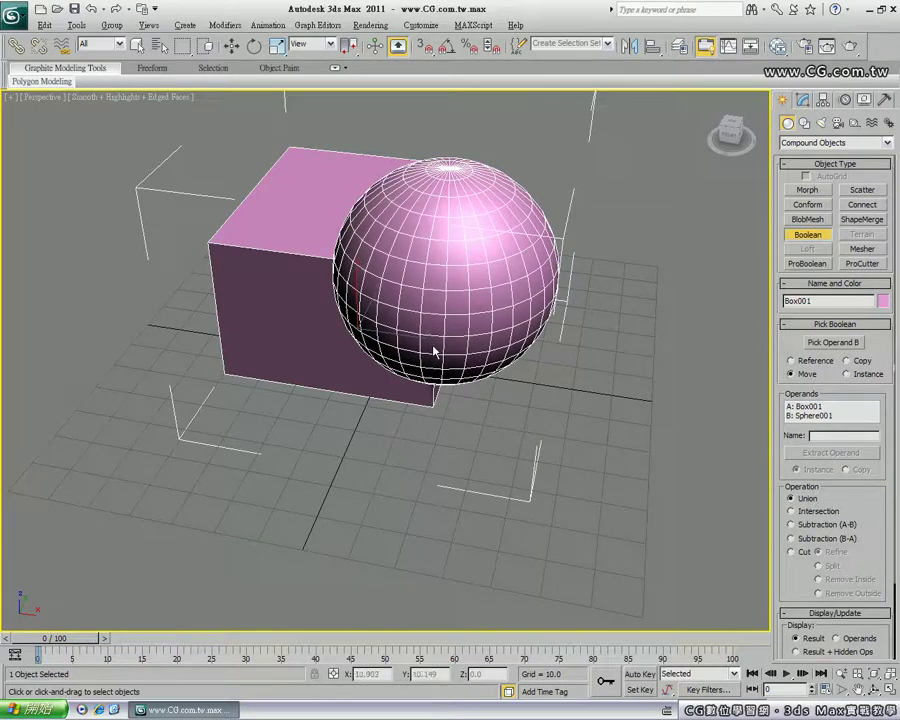
mouse_move(434, 350)
middle_mouse_down("alt")
mouse_move(410, 330)
mouse_move(438, 306)
mouse_move(277, 327)
mouse_move(240, 360)
mouse_move(177, 342)
mouse_move(427, 360)
mouse_move(466, 331)
mouse_move(480, 354)
middle_mouse_up("alt")
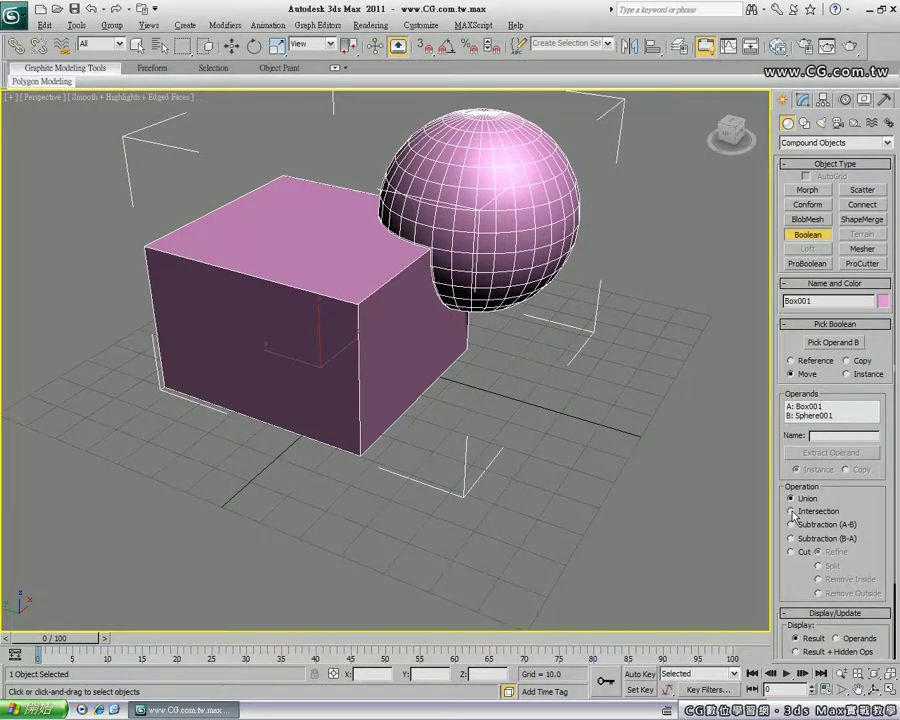
left_click(791, 511)
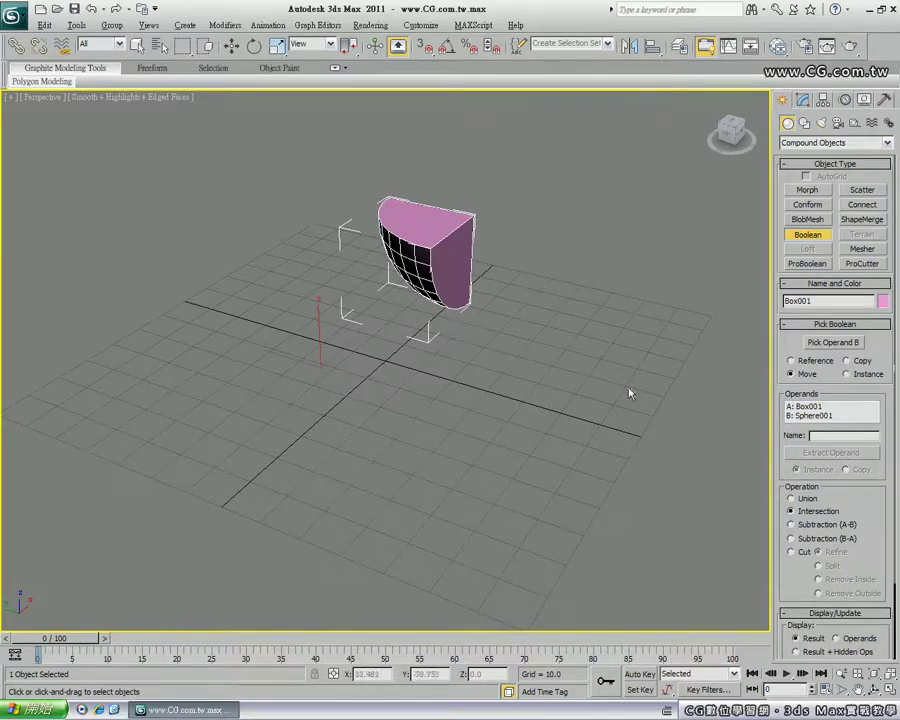
left_click(791, 524)
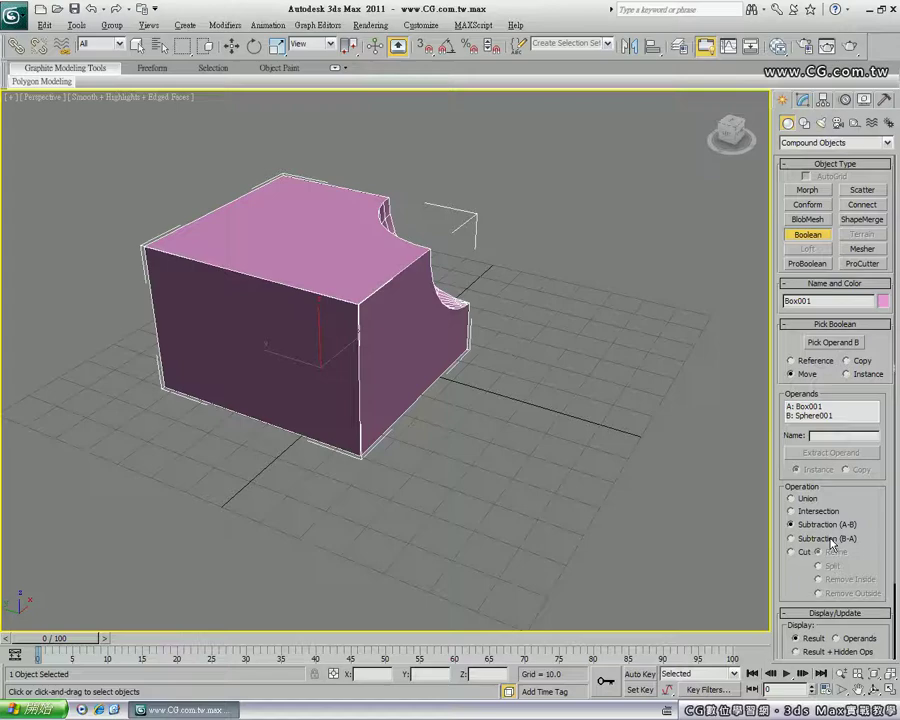
- Switch the Boolean to Subtraction (B-A) and orbit to view the notched sphere
left_click(830, 540)
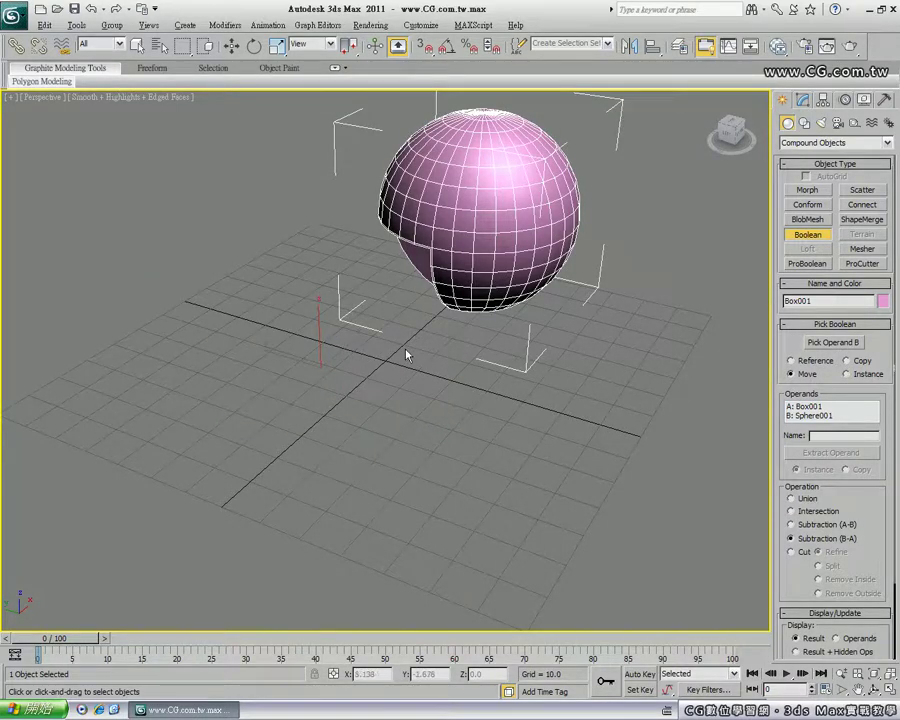
mouse_move(407, 355)
middle_mouse_down("alt")
mouse_move(450, 358)
mouse_move(463, 328)
mouse_move(496, 316)
mouse_move(506, 280)
mouse_move(360, 284)
mouse_move(360, 327)
mouse_move(422, 331)
middle_mouse_up("alt")
middle_click_drag(482, 330, 476, 307, "alt")
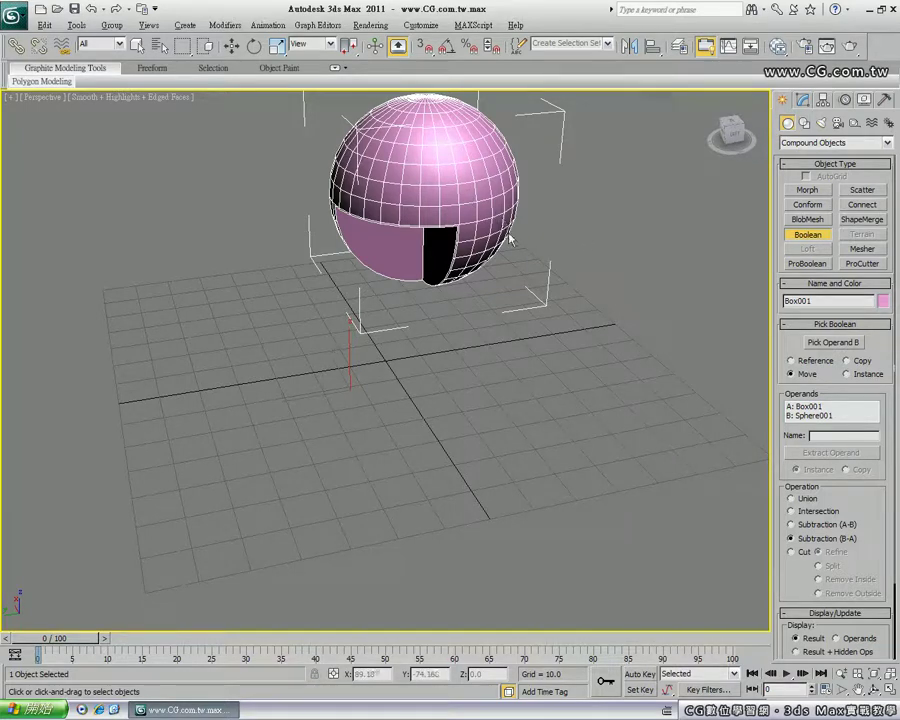
- Delete the Boolean, reset the scene without saving, and maximize the Perspective view
key("Delete")
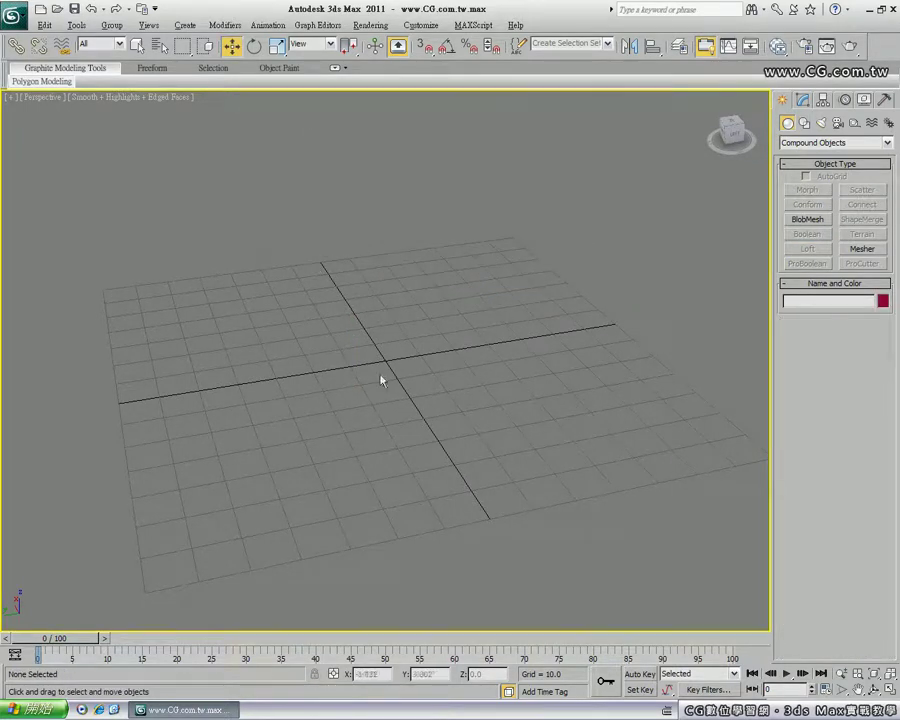
left_click(14, 15)
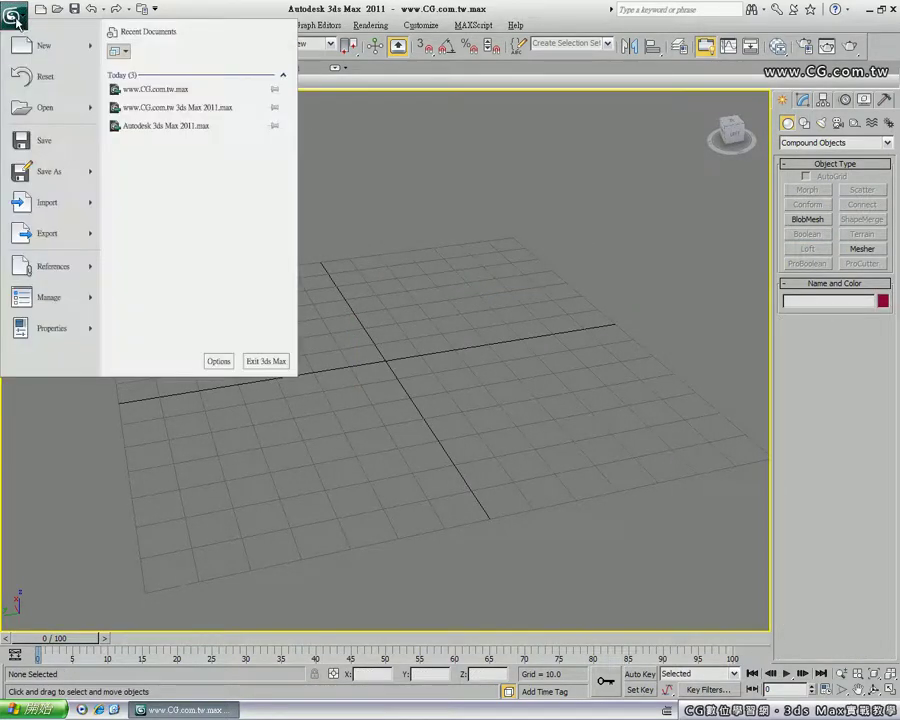
left_click(44, 86)
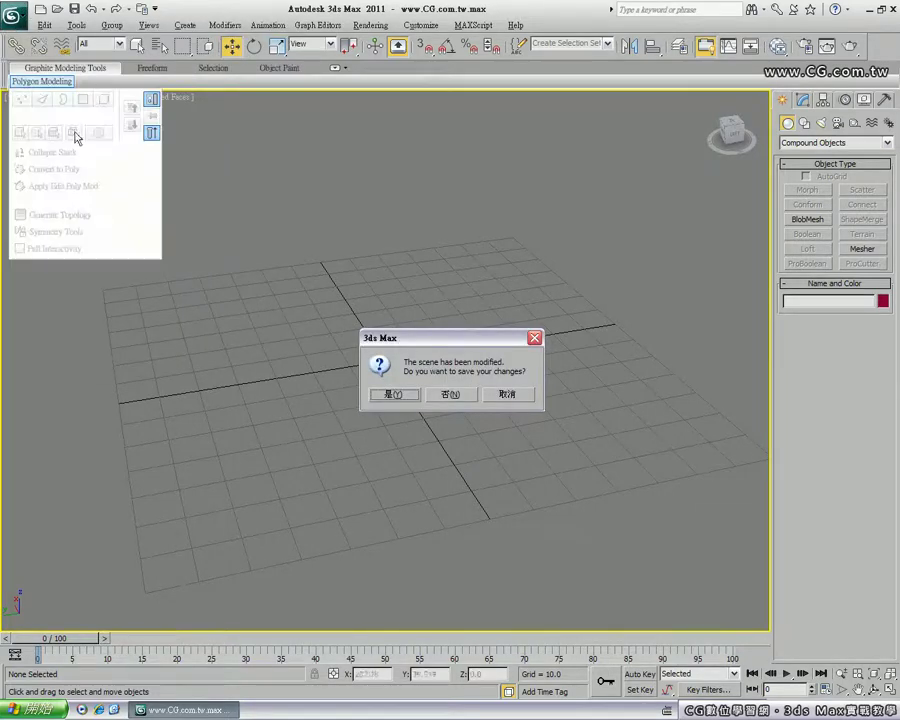
left_click(446, 396)
left_click(402, 381)
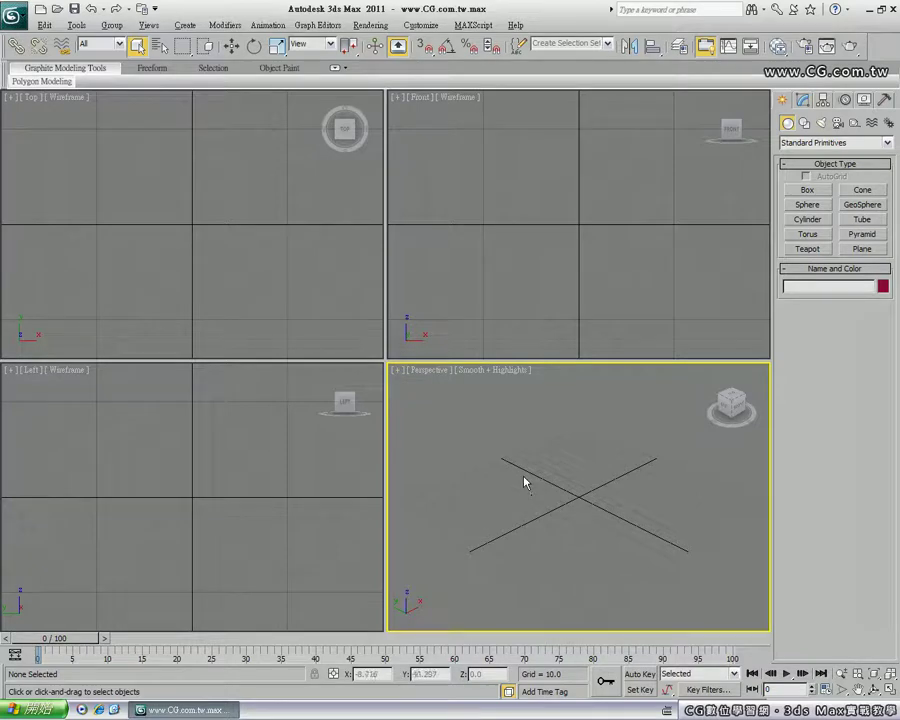
key("alt+w")
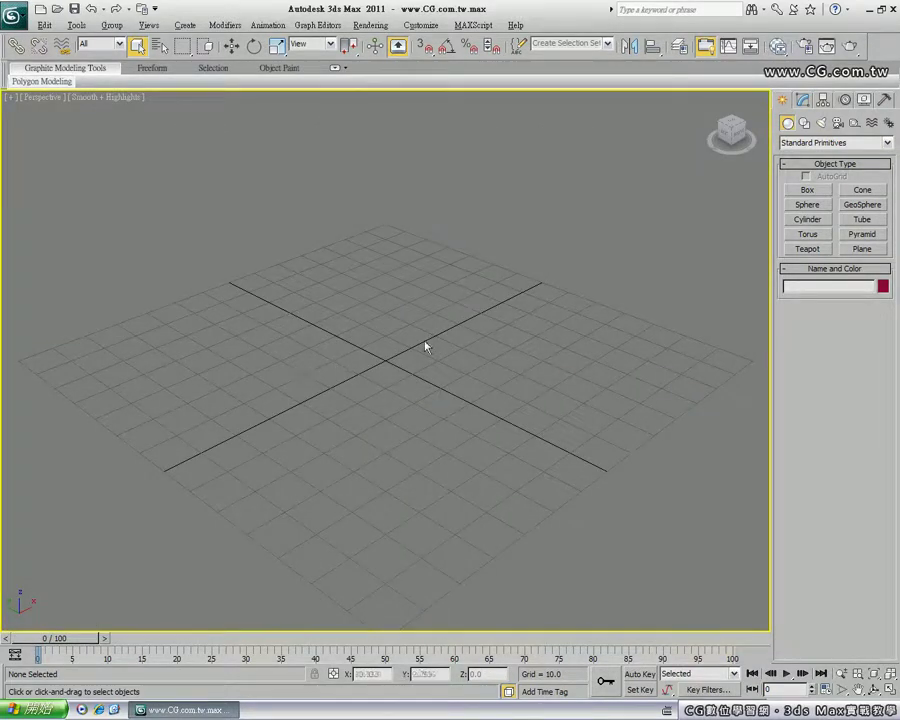
- Create a snapped cylinder of radius 10 and height 40, then Shift-drag a copy left
left_click(799, 193)
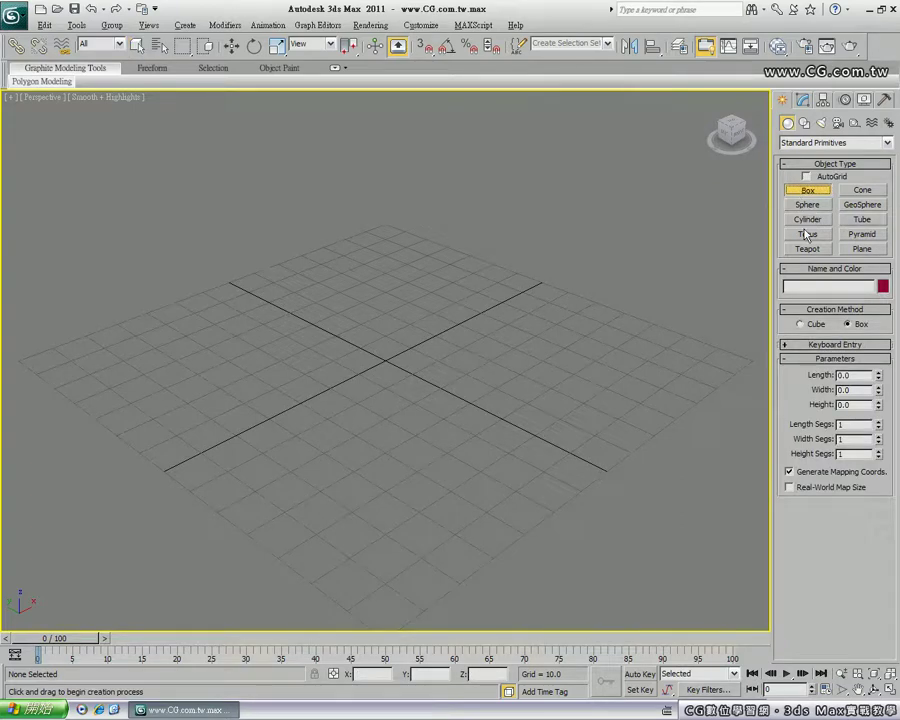
left_click(807, 219)
key("s")
left_click_drag(500, 303, 530, 308)
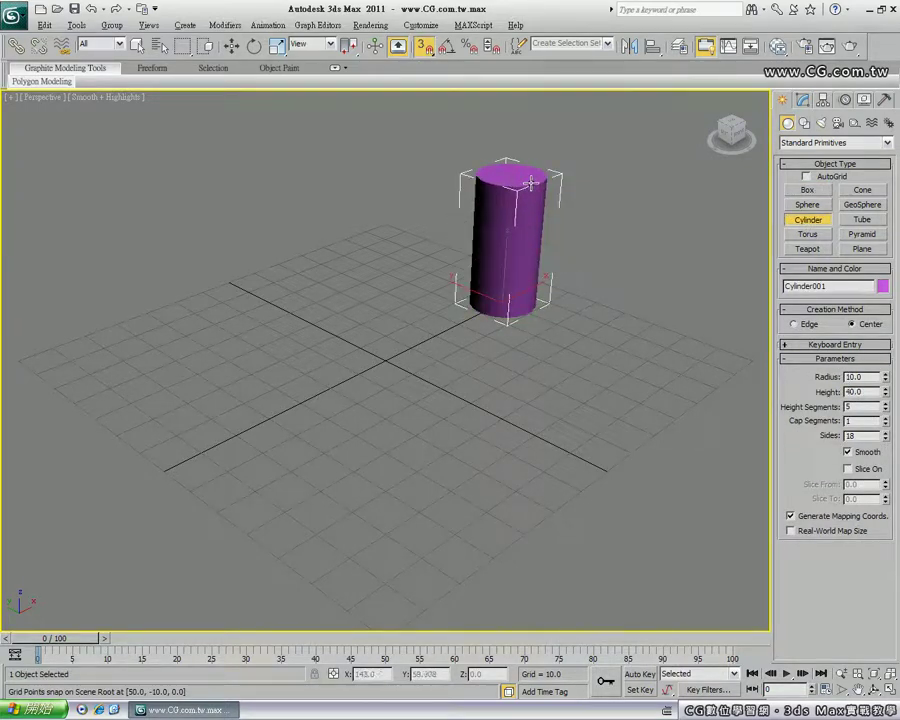
left_click(458, 325)
key("s")
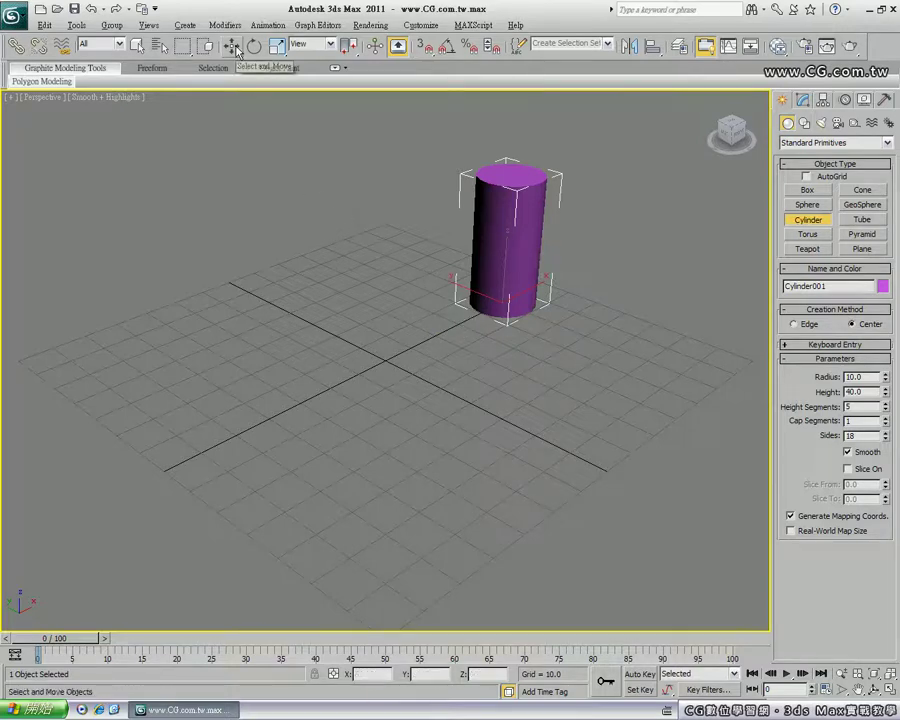
left_click(237, 50)
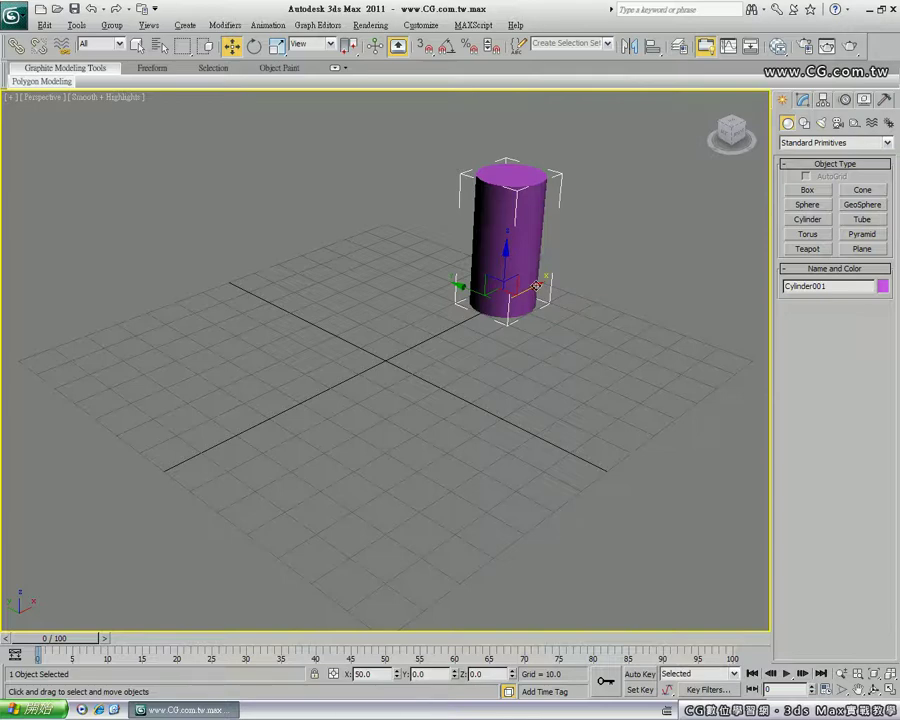
mouse_move(537, 287)
left_mouse_down("shift")
mouse_move(446, 298)
mouse_move(451, 284)
left_mouse_up("shift")
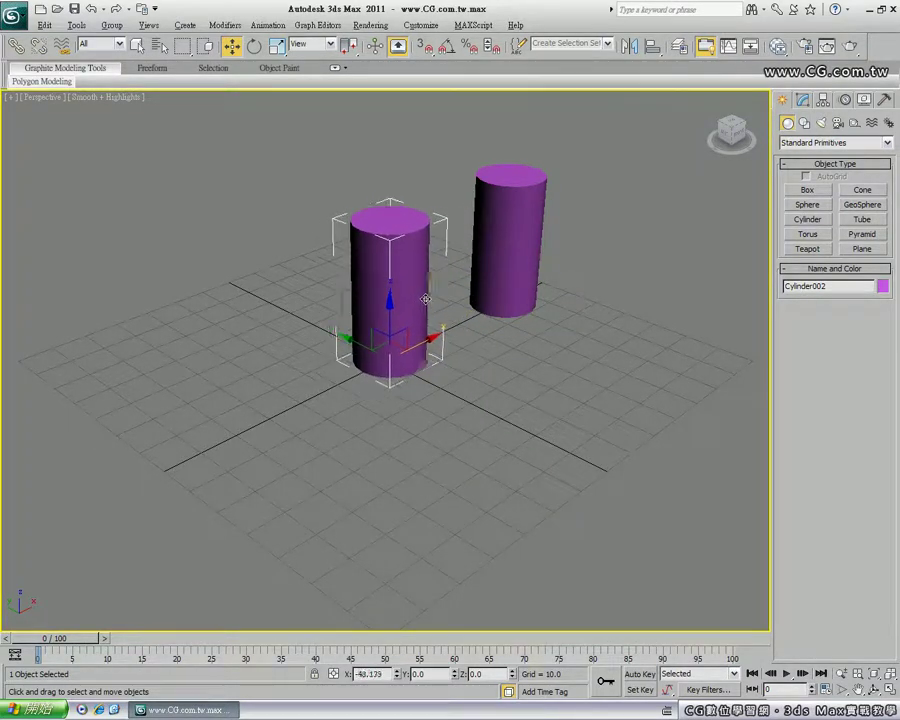
- Make 2 cylinder copies via Clone Options, then box-select and delete both
left_click_drag(451, 284, 454, 284, "shift")
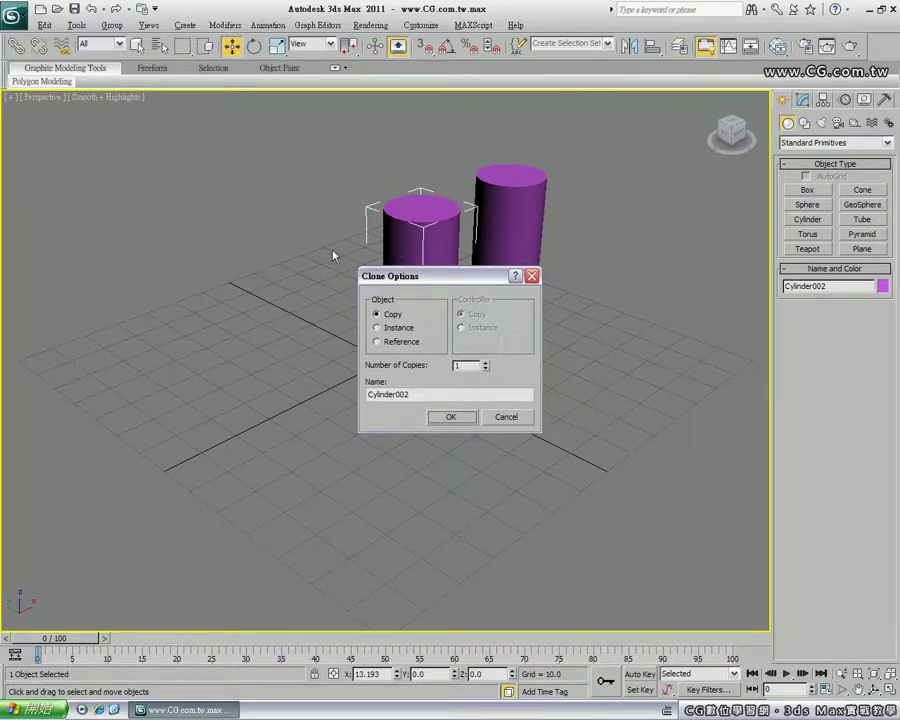
double_click(458, 365)
left_click(485, 362)
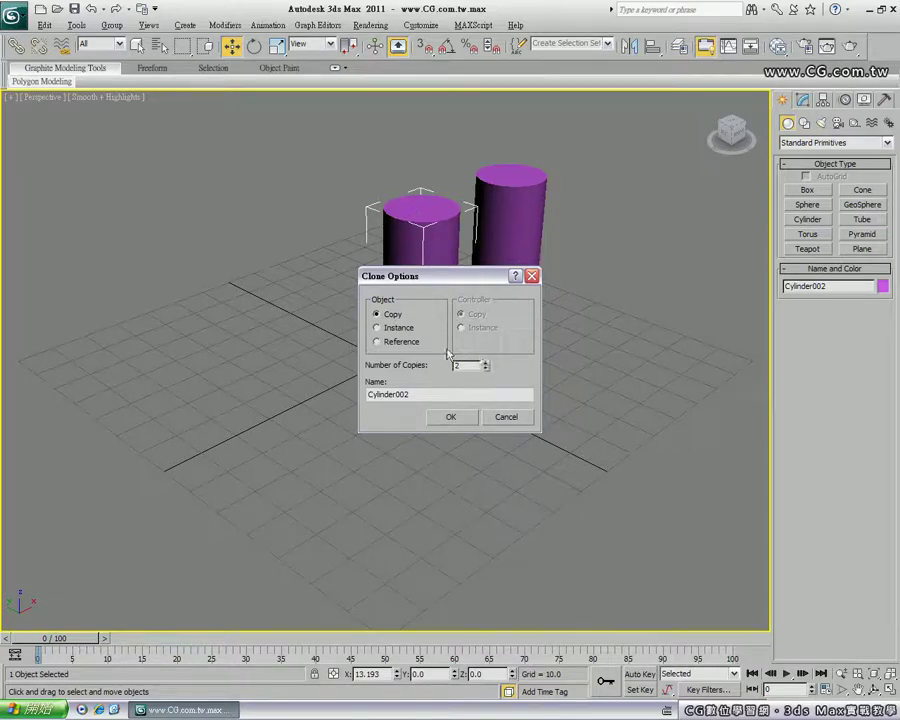
left_click(455, 419)
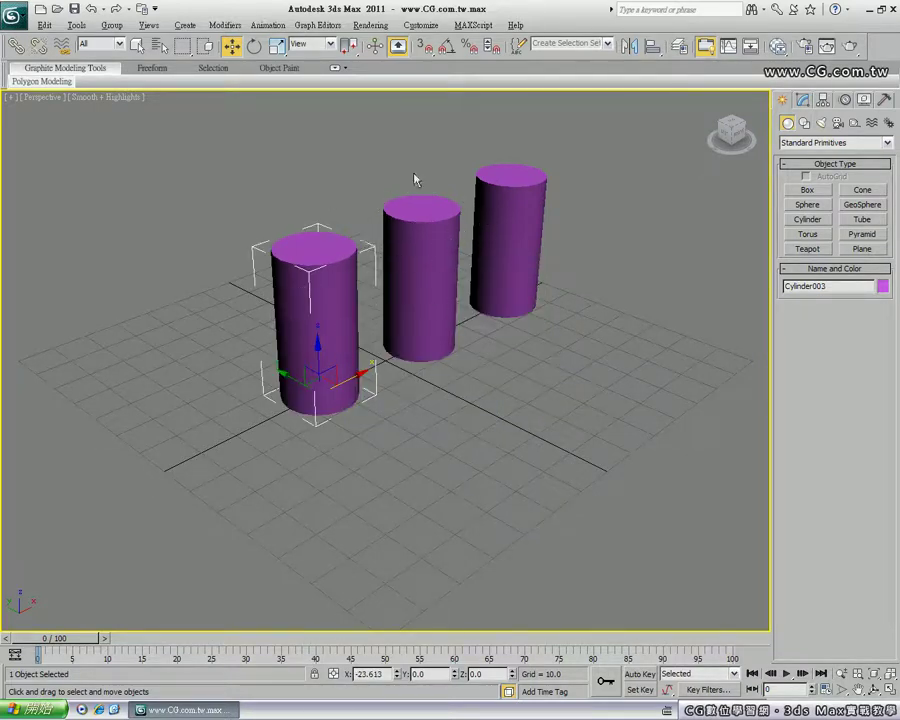
left_click_drag(415, 180, 330, 320)
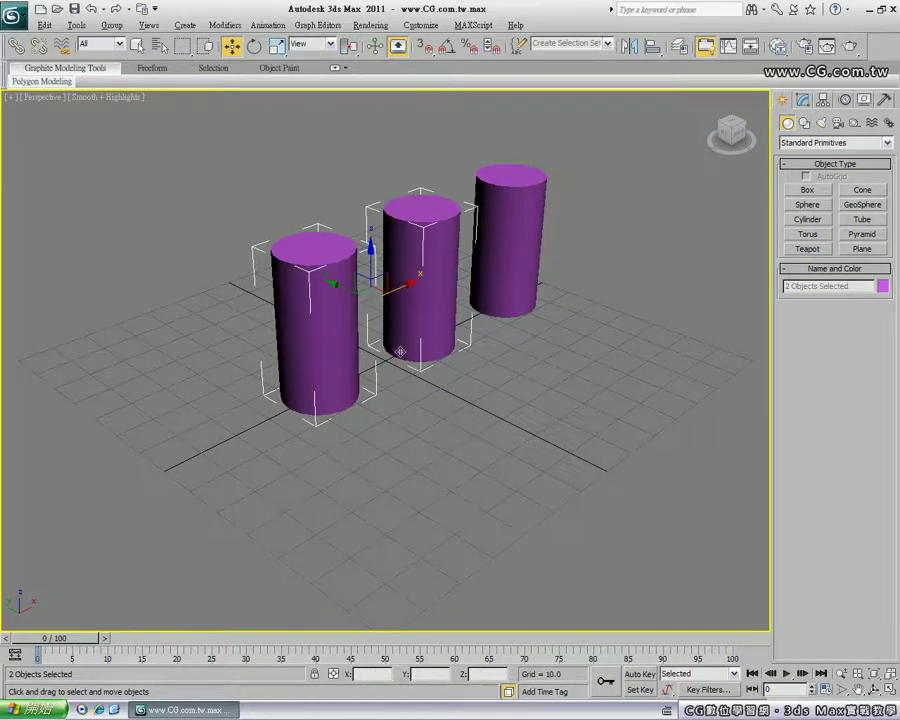
key("Delete")
- Clone the cylinder into 3 copies, then delete the three extra nearest cylinders
left_click(495, 308)
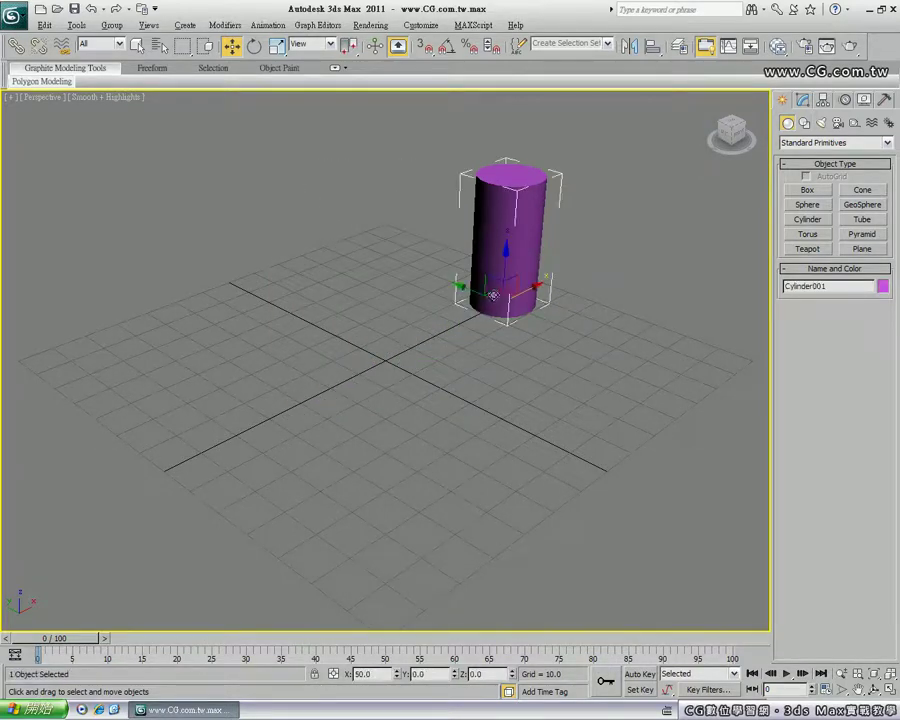
left_click_drag(532, 288, 452, 316, "shift")
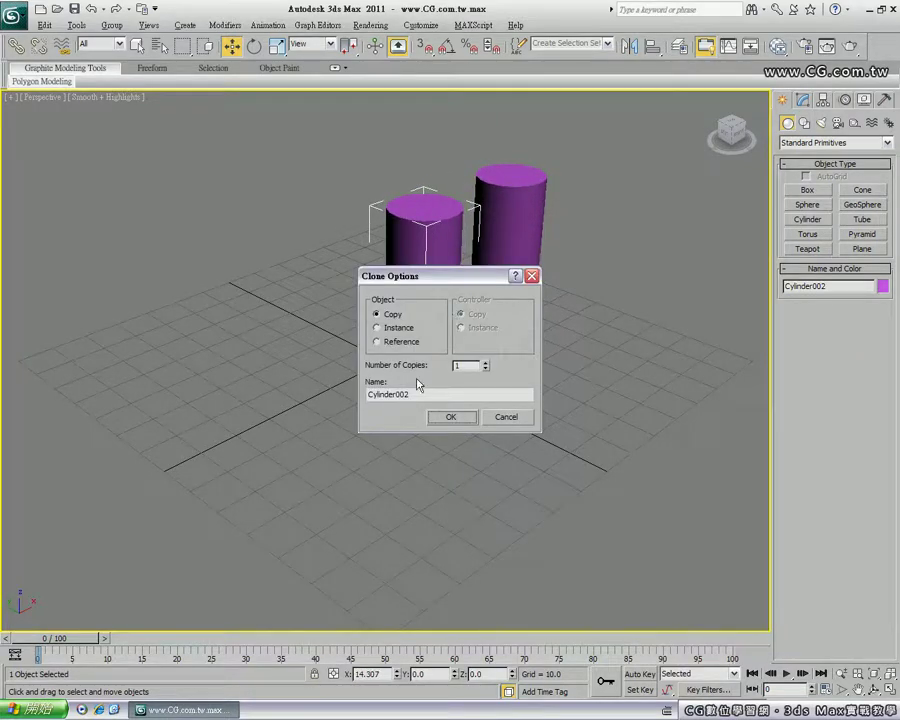
double_click(486, 365)
double_click(476, 366)
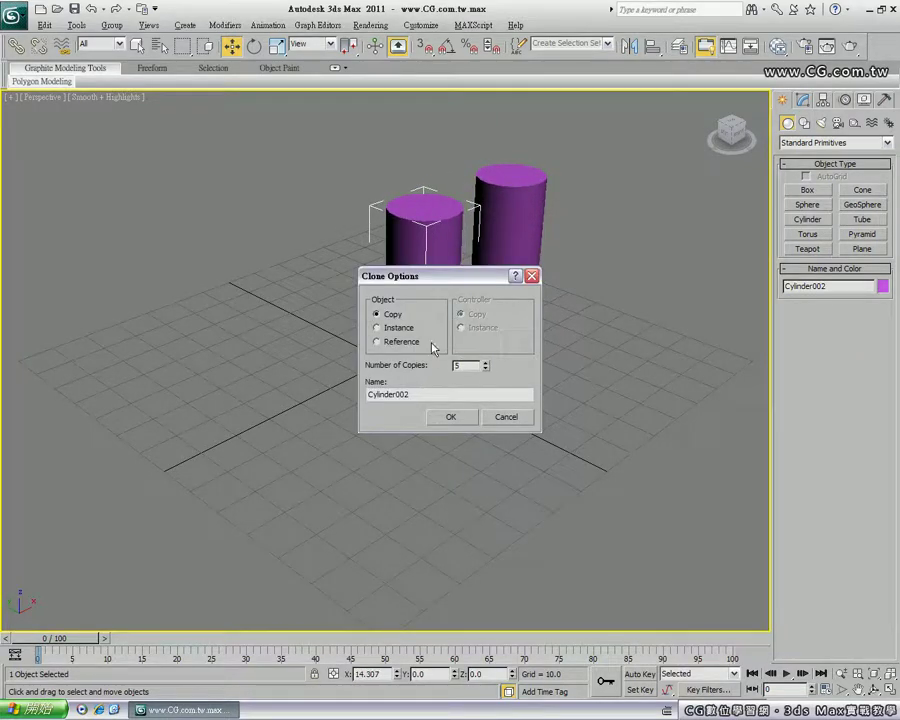
left_click(465, 419)
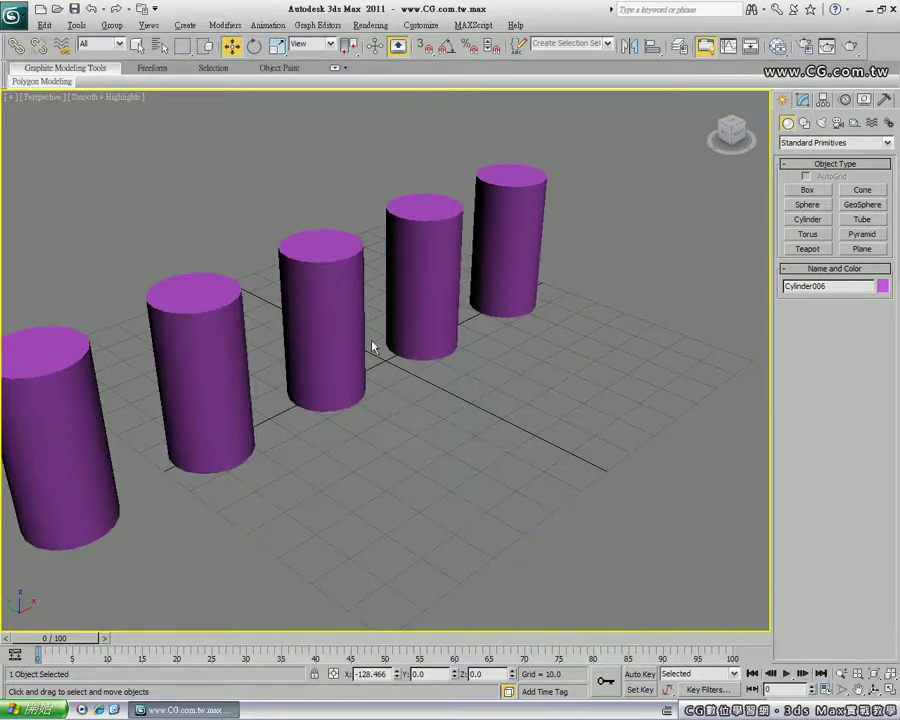
mouse_move(372, 346)
middle_mouse_down("alt")
mouse_move(454, 333)
mouse_move(209, 424)
middle_mouse_up("alt")
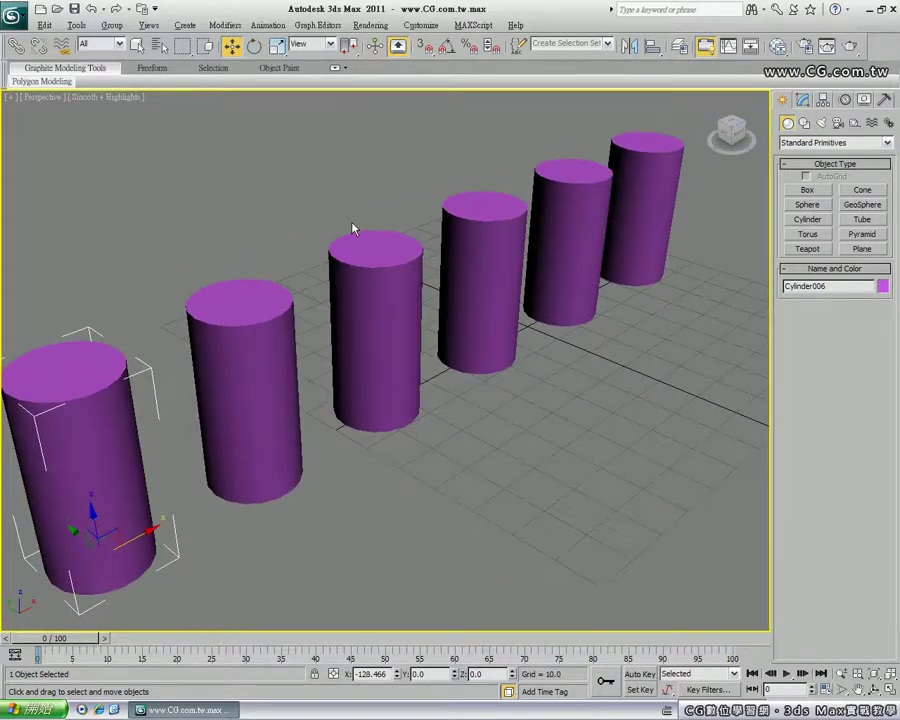
left_click_drag(382, 181, 92, 456)
key("Delete")
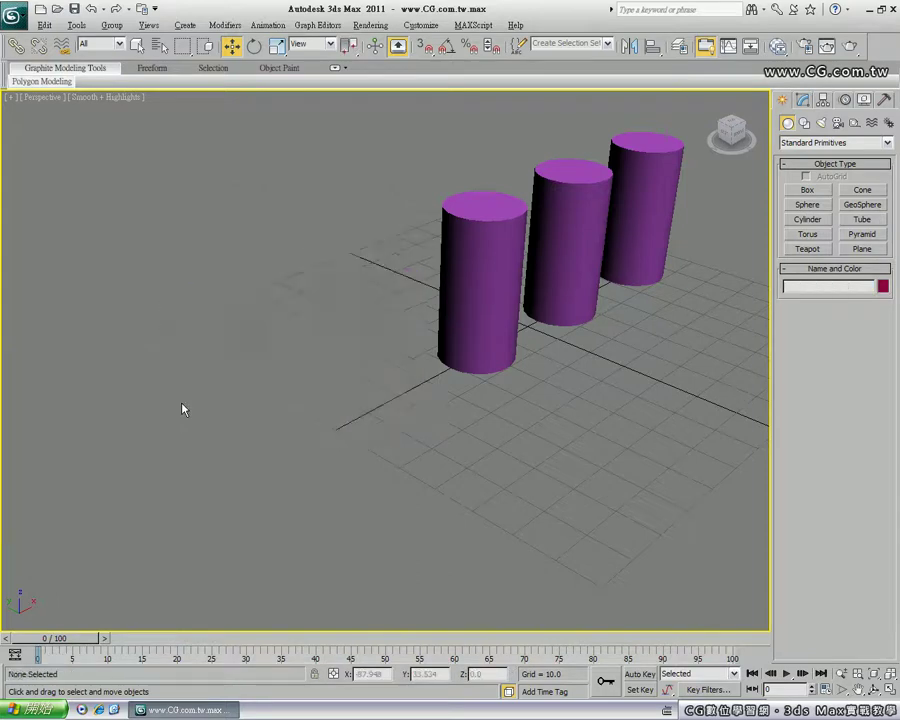
- Move the front and middle cylinders left for even spacing, then clear the selection
left_click(474, 377)
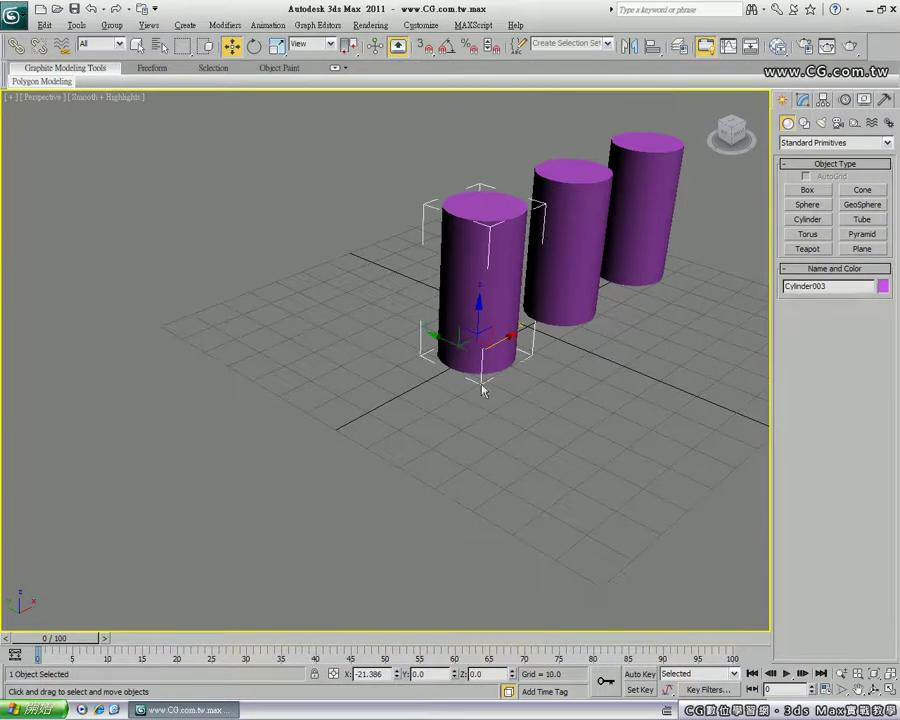
left_click_drag(482, 382, 445, 380)
left_click(560, 300)
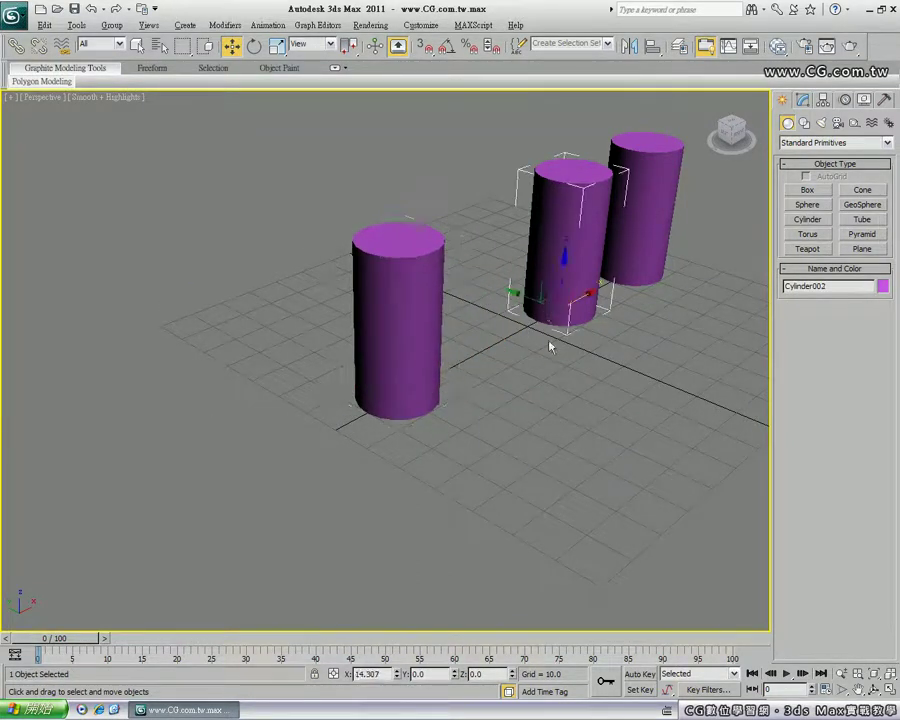
left_click_drag(587, 320, 549, 320)
mouse_move(549, 320)
middle_mouse_down()
mouse_move(587, 326)
mouse_move(470, 358)
mouse_move(497, 342)
middle_mouse_up()
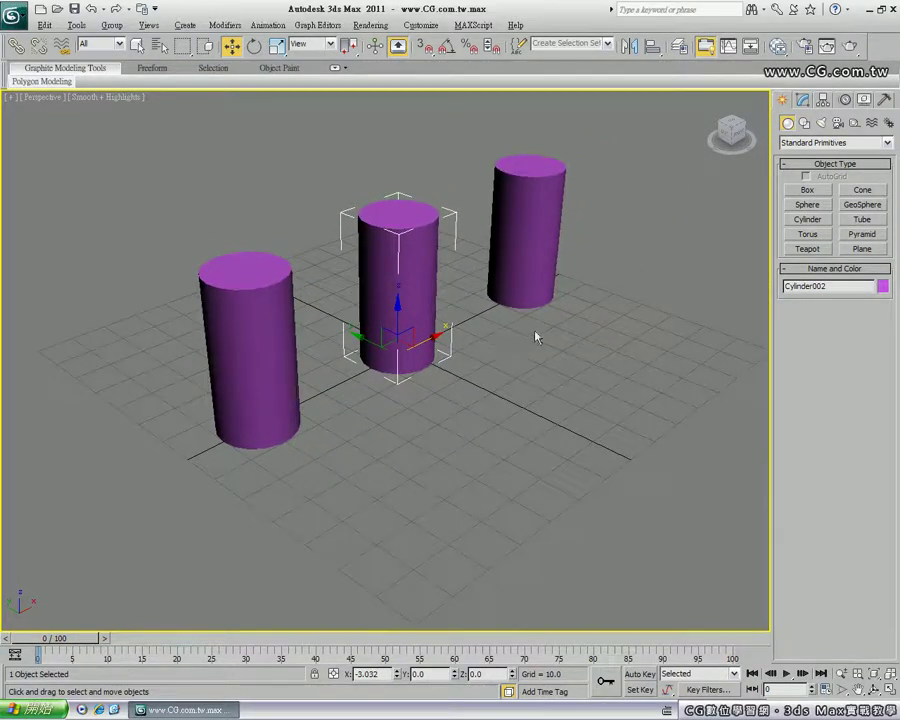
left_click(535, 337)
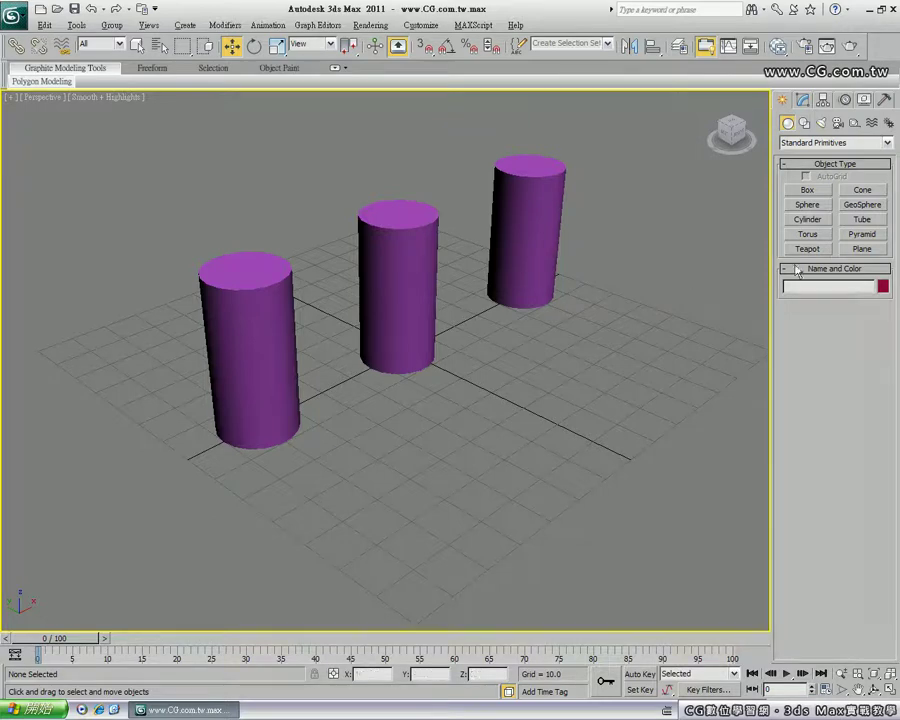
- Create a 40 × 140 box, 10 high, with grid snapping beneath the three cylinders
left_click(807, 190)
key("s")
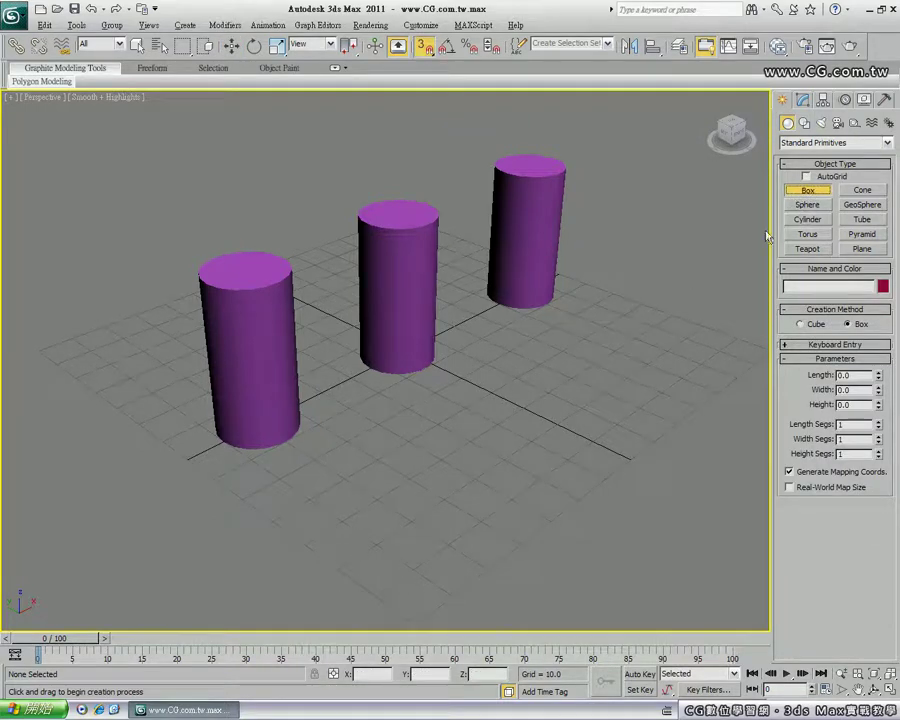
left_click_drag(138, 424, 617, 293)
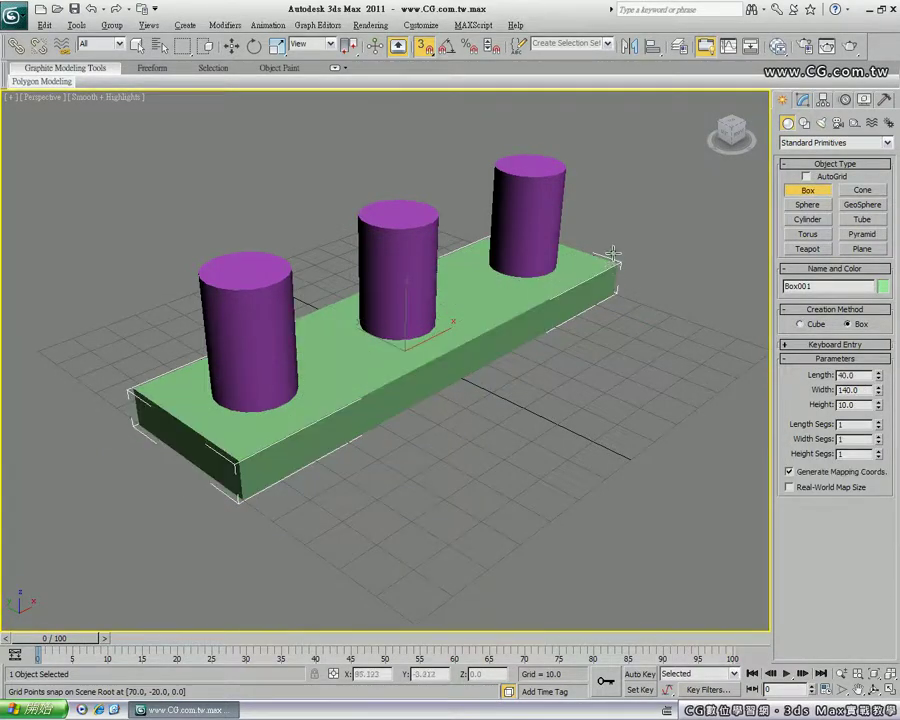
left_click(613, 253)
key("s")
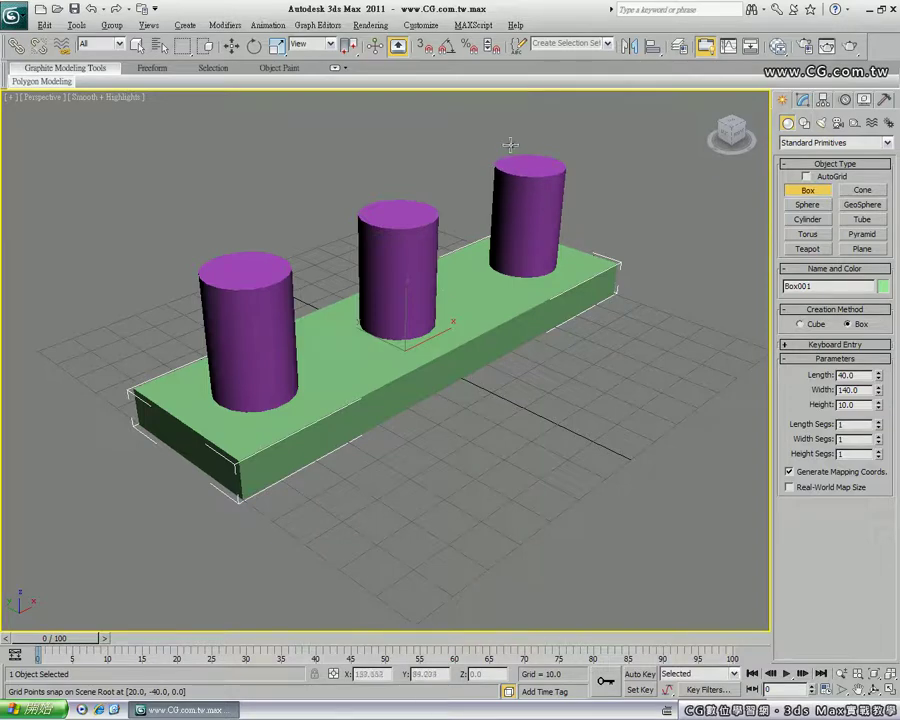
- Switch to Select and Move and select the left and middle cylinders
left_click(249, 285)
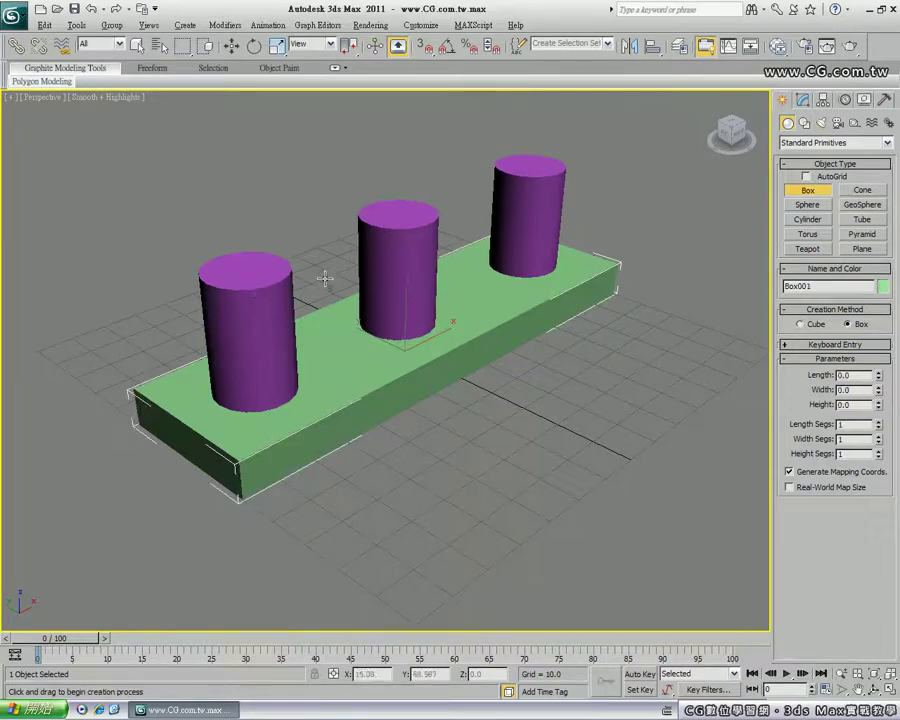
key("w")
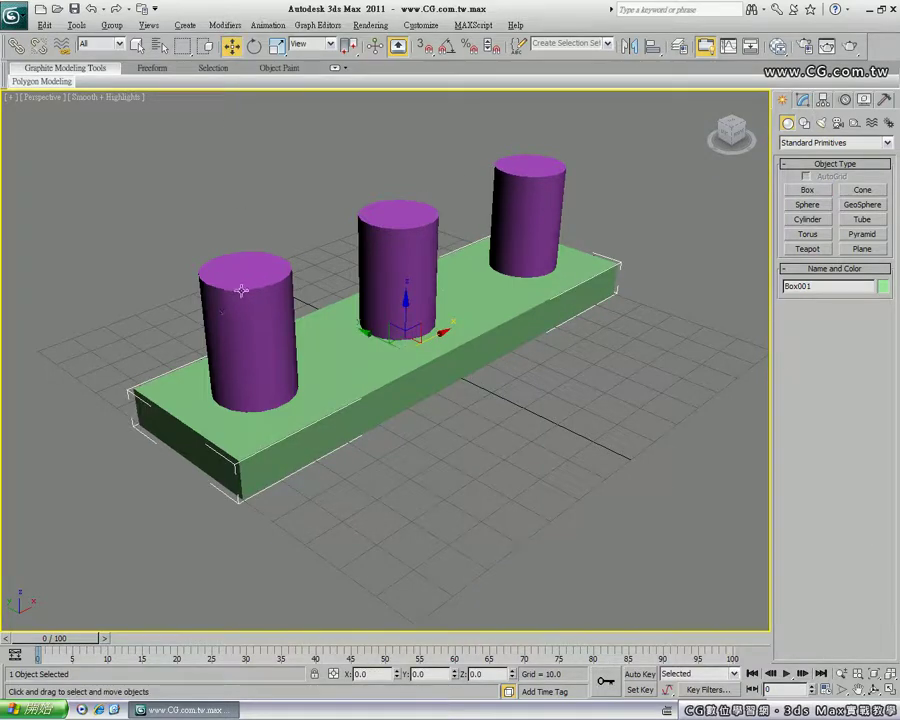
left_click(250, 290)
left_click(370, 255, "ctrl")
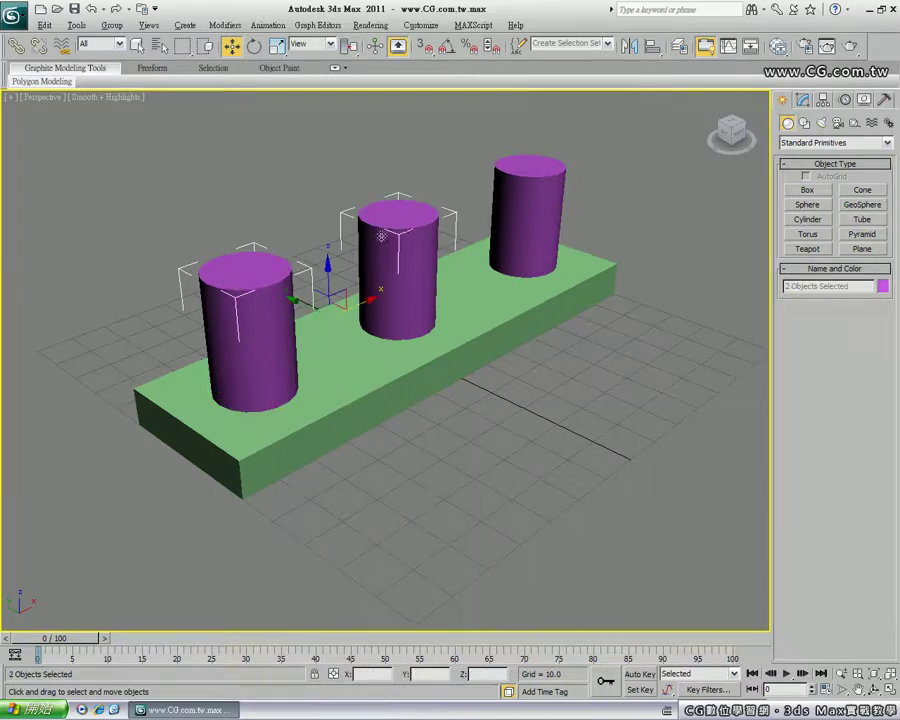
- Add the right cylinder, drag all three down through the slab, and check from below
left_click(530, 186, "ctrl")
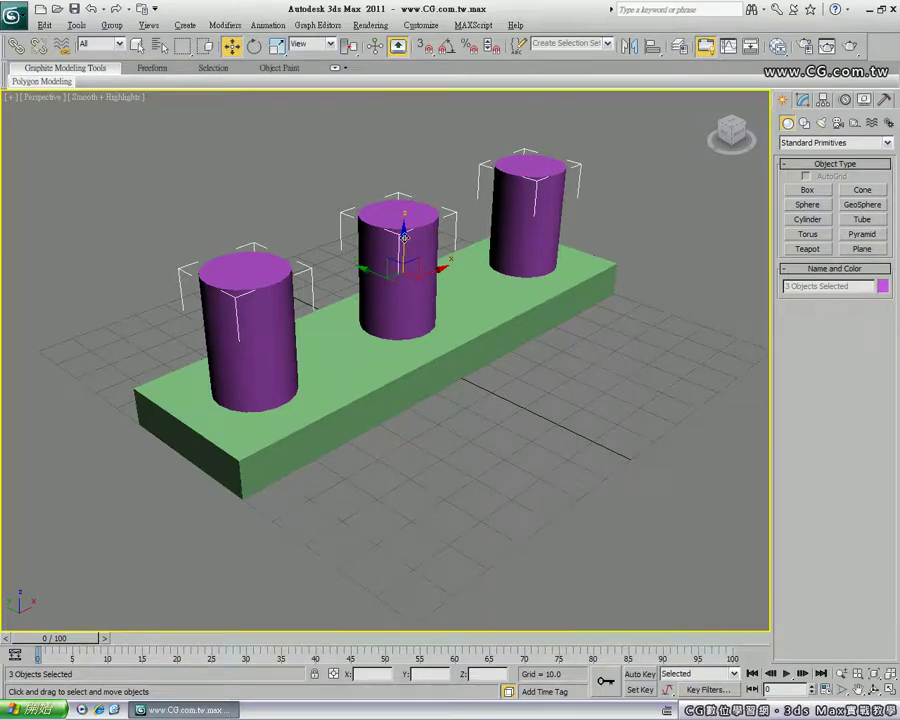
left_click_drag(404, 238, 406, 285)
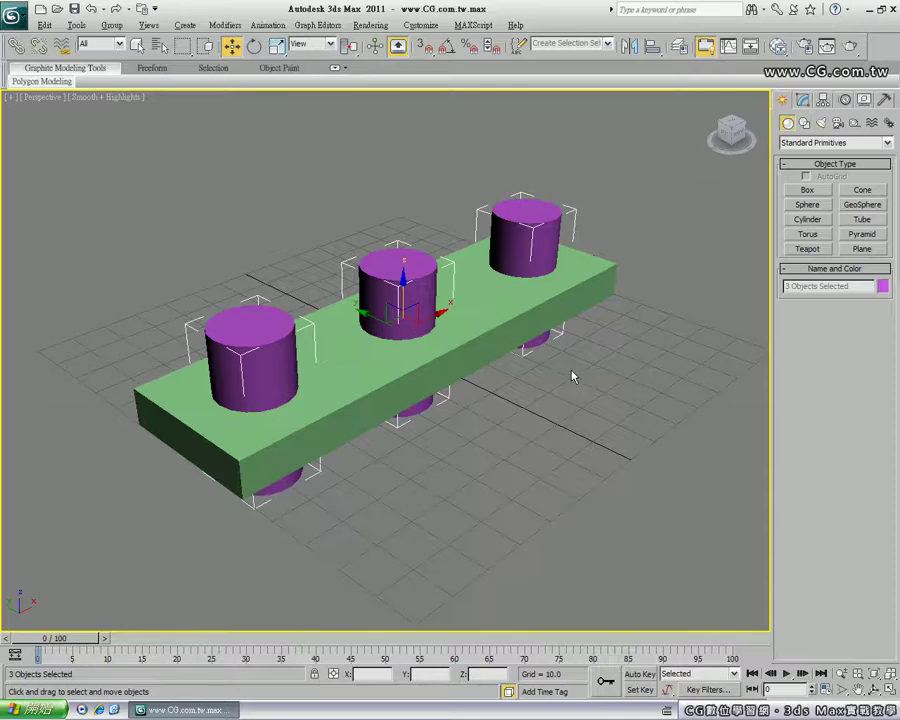
left_click(333, 224)
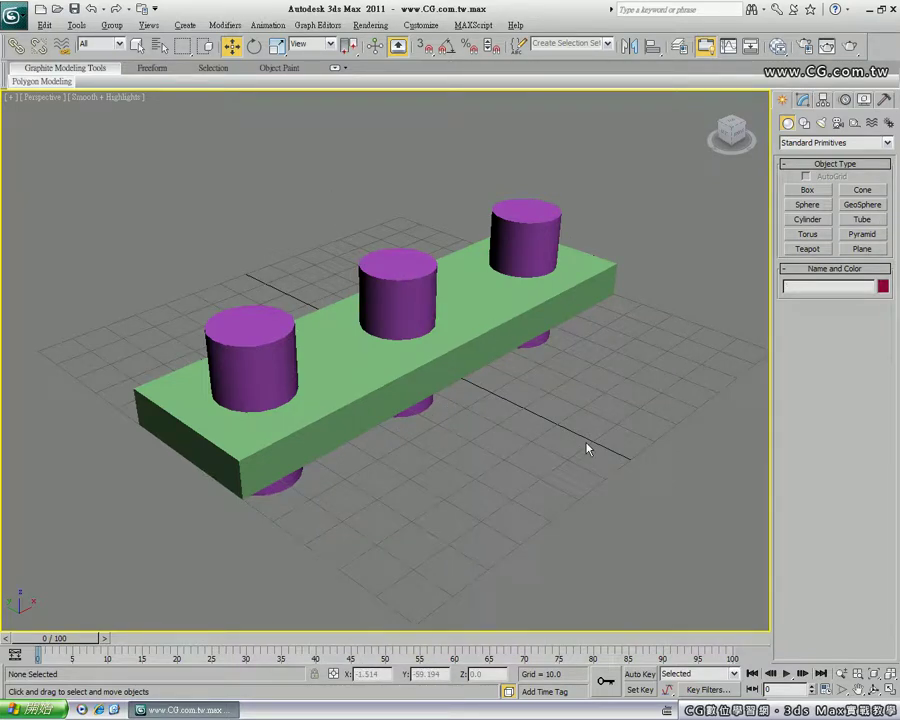
mouse_move(450, 434)
middle_mouse_down("alt")
mouse_move(454, 367)
mouse_move(327, 432)
mouse_move(456, 434)
mouse_move(454, 416)
middle_mouse_up("alt")
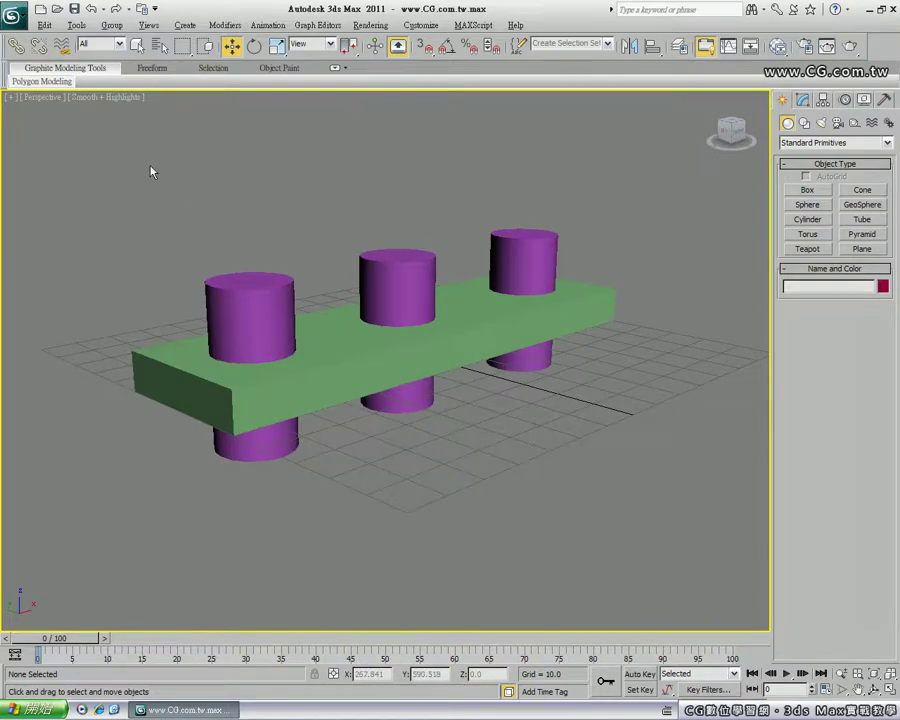
- Switch the perspective viewport to Edged Faces shading and orbit back above the slab
left_click(121, 98)
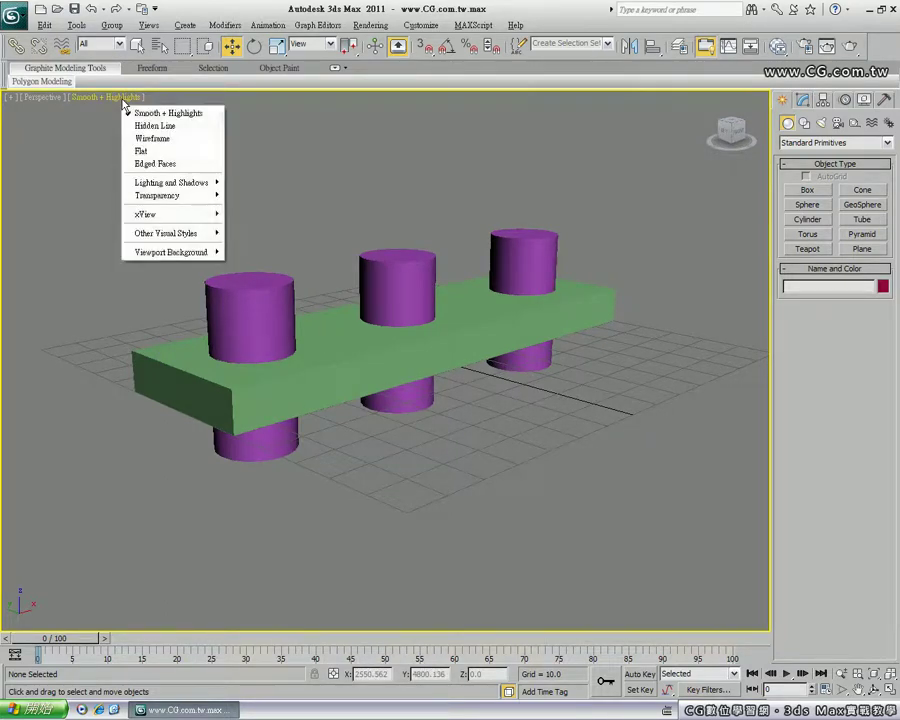
left_click(146, 165)
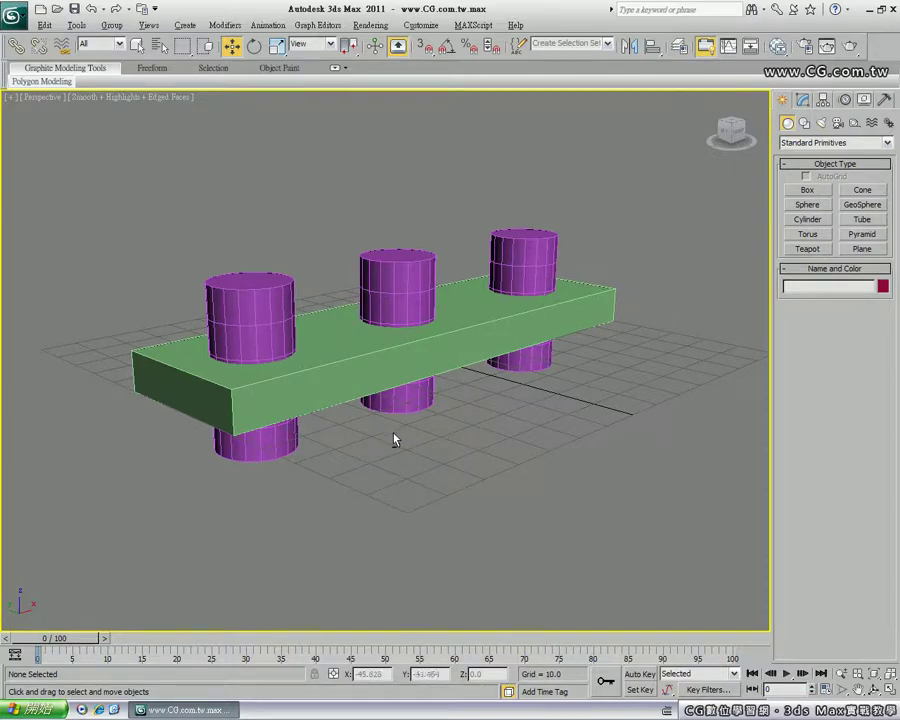
mouse_move(394, 440)
middle_mouse_down("alt")
mouse_move(362, 436)
mouse_move(372, 430)
mouse_move(366, 436)
mouse_move(331, 413)
middle_mouse_up("alt")
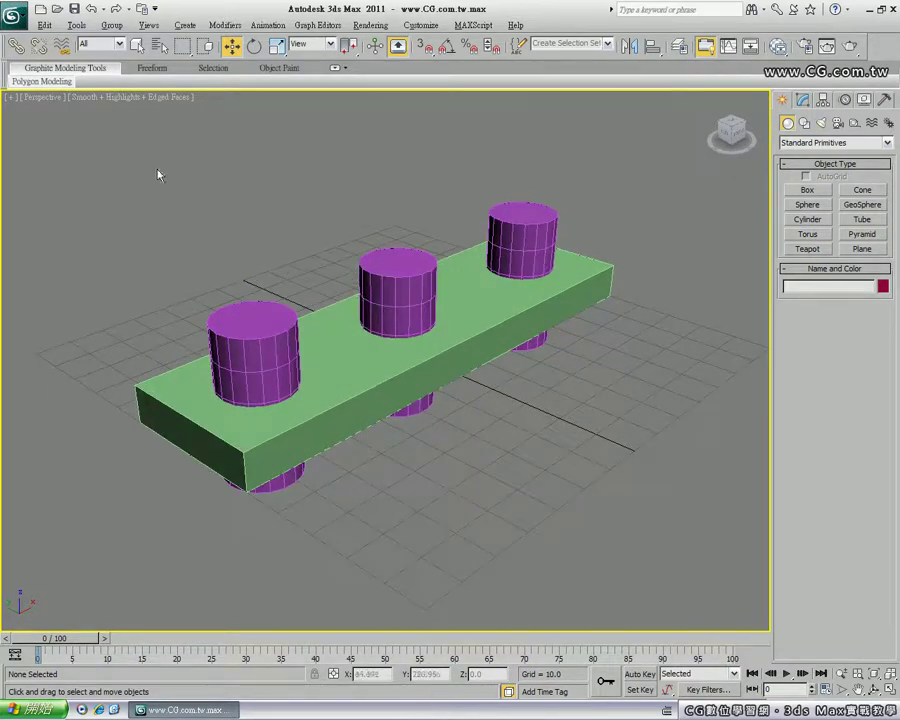
left_click(48, 27)
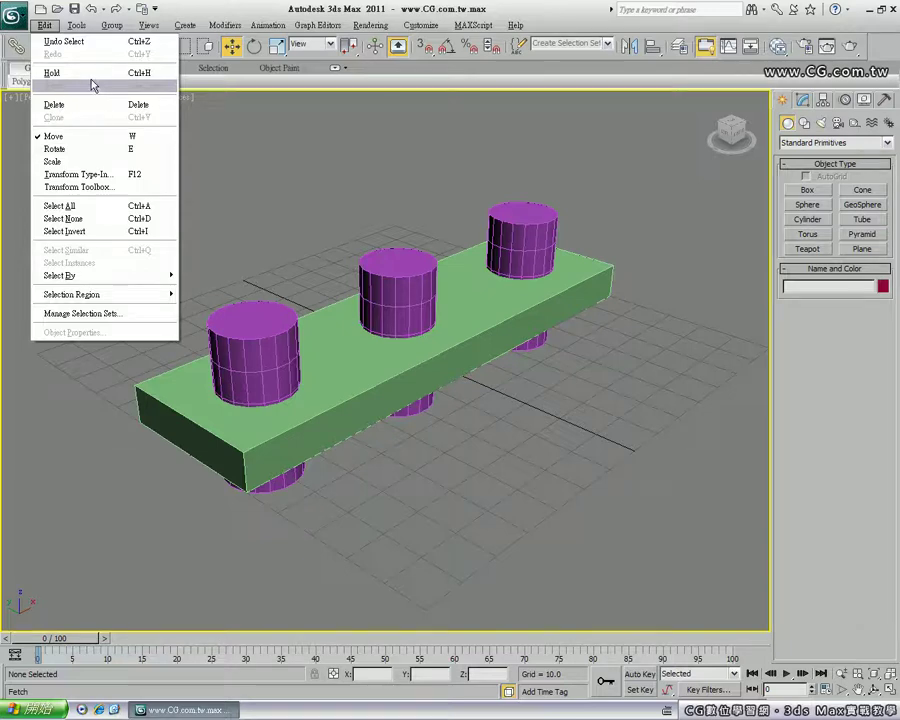
- Hold the scene, then delete the front and right-hand cylinders
left_click(86, 80)
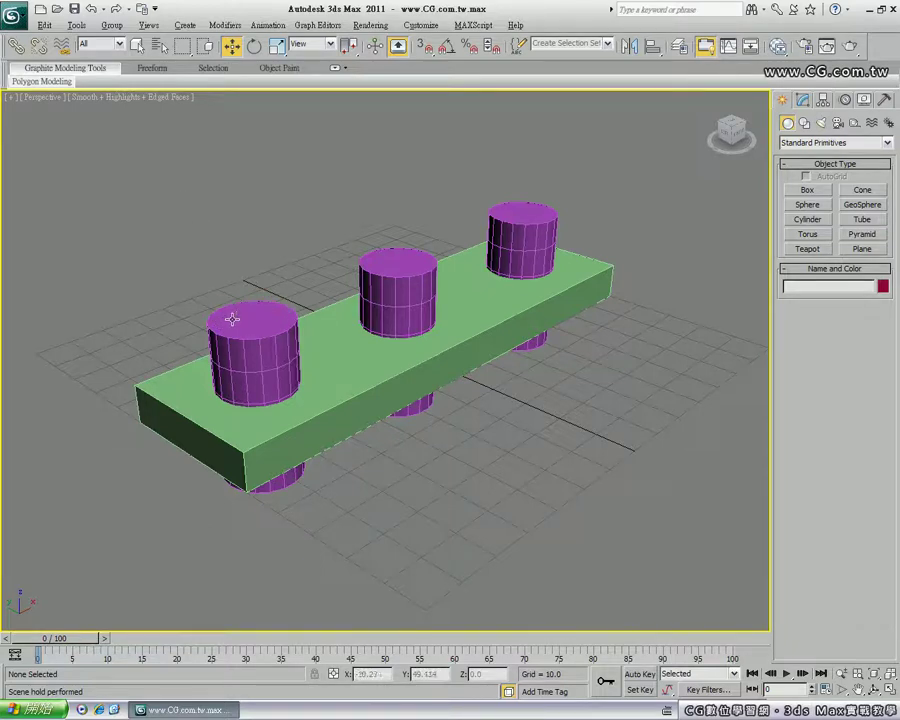
left_click(233, 318)
key("Delete")
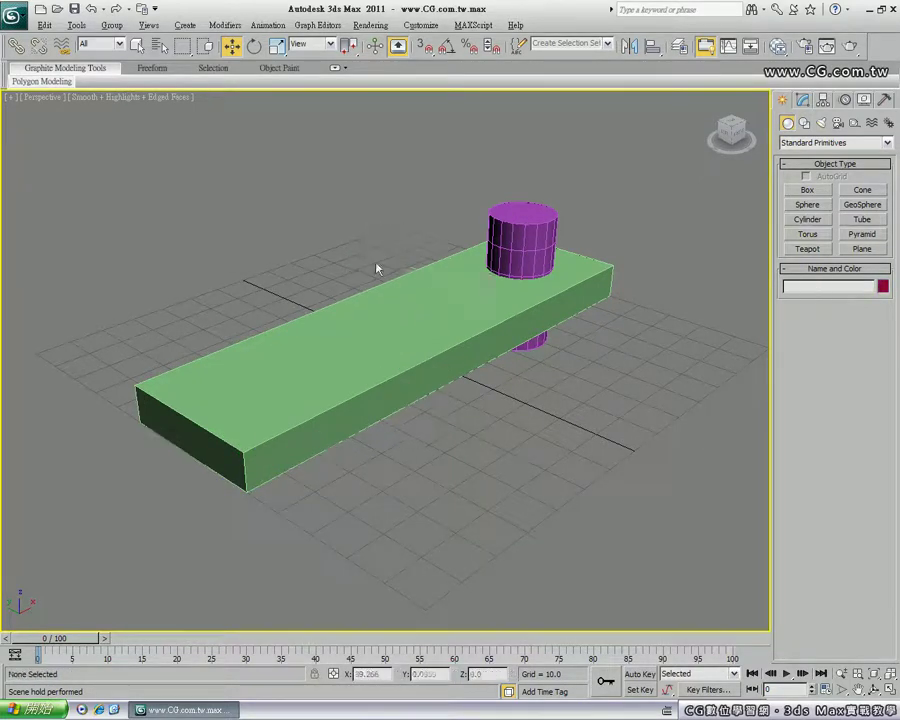
left_click(517, 205)
key("Delete")
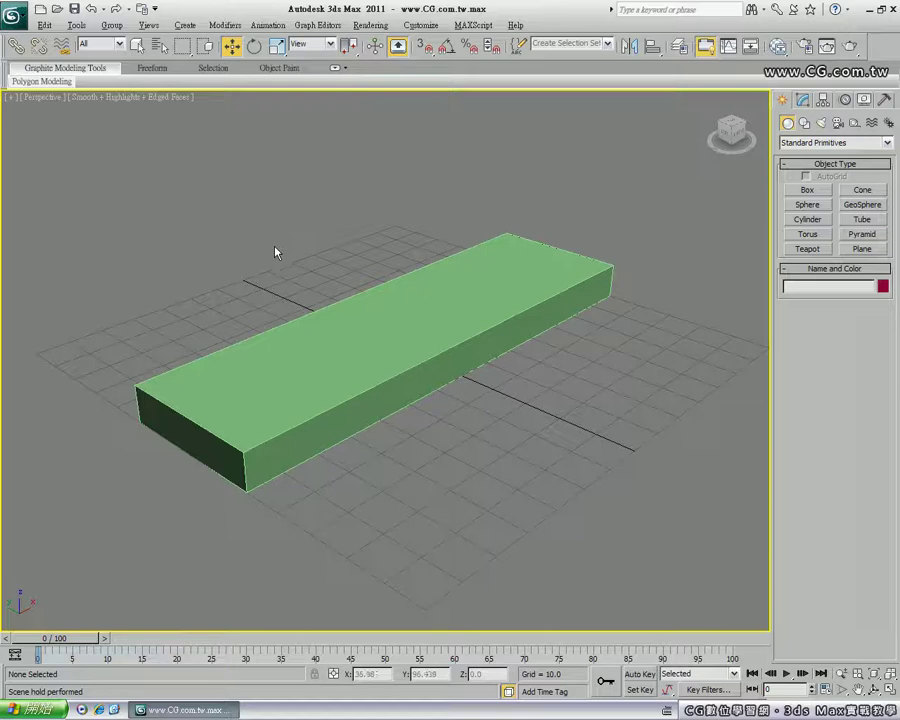
- Fetch the held scene and confirm Yes to bring the cylinders back
left_click(46, 27)
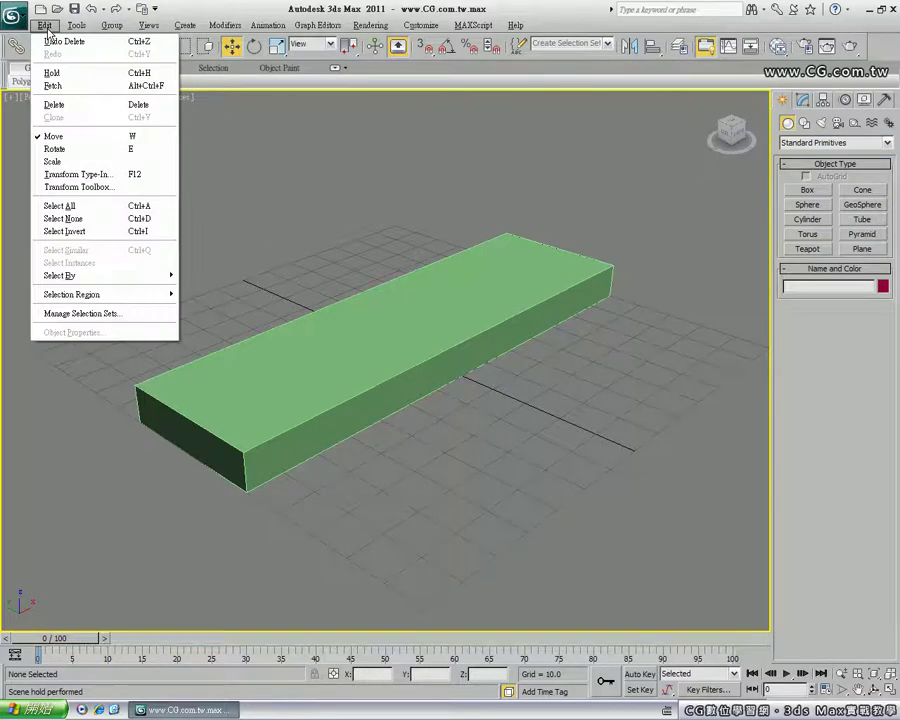
left_click(75, 86)
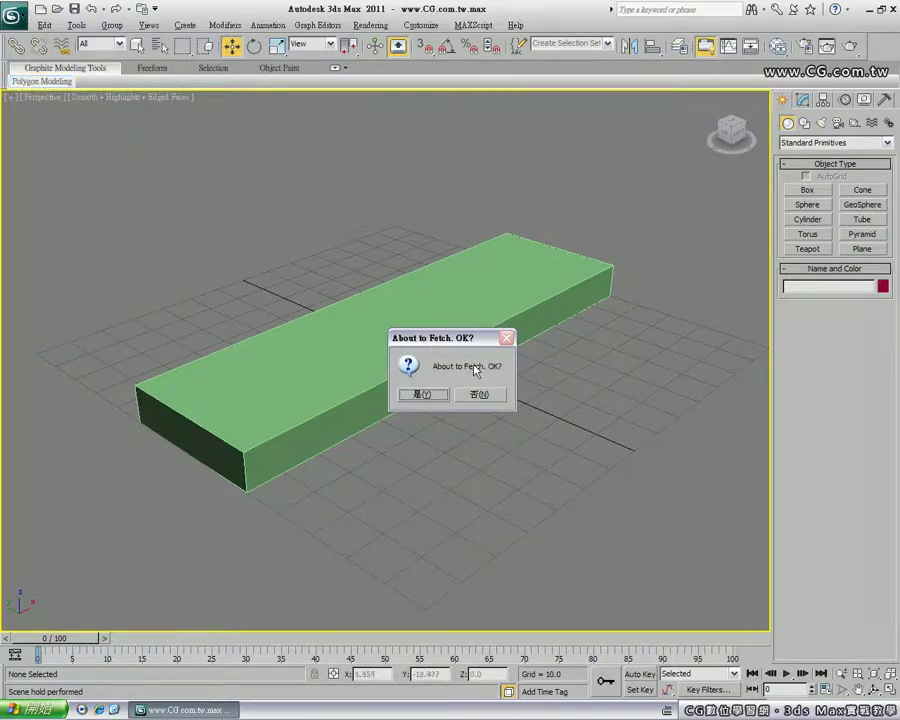
left_click(441, 398)
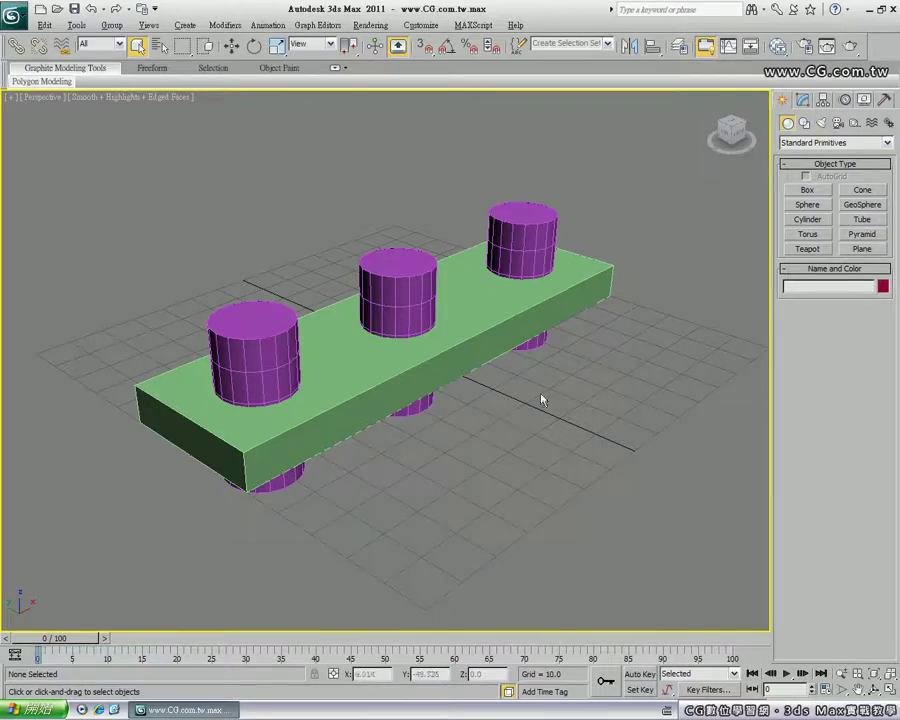
- Make the slab a Compound Objects Boolean with the right-hand cylinder as Operand B
left_click(594, 276)
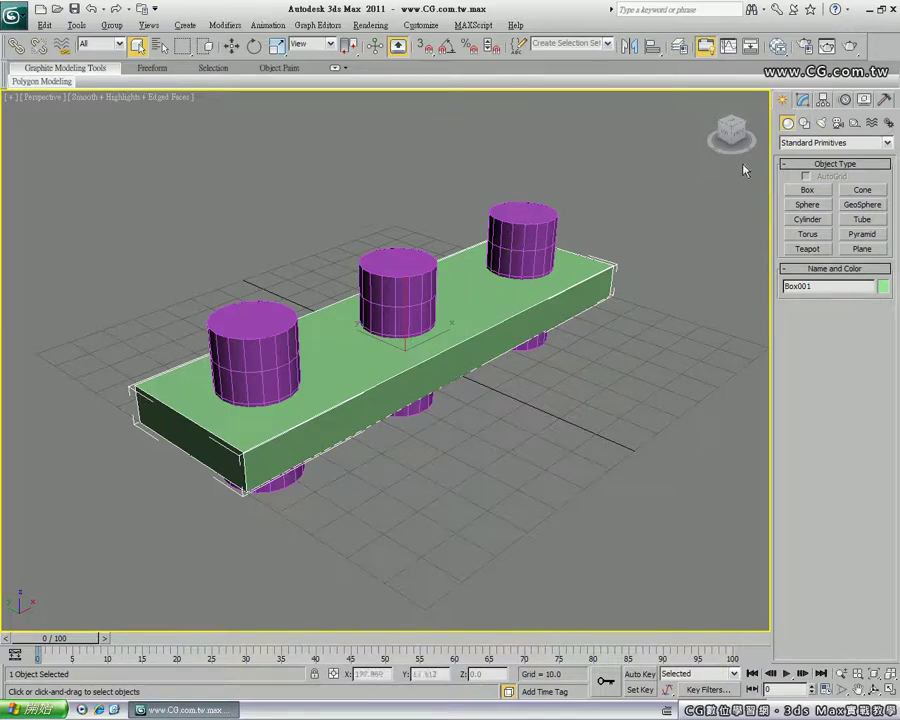
left_click(805, 145)
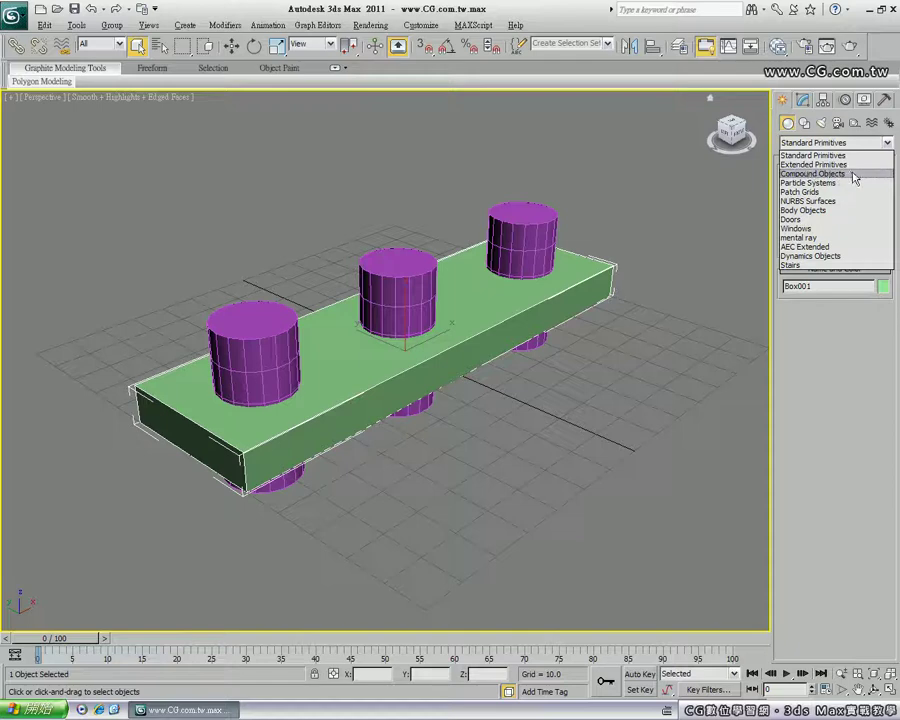
left_click(853, 175)
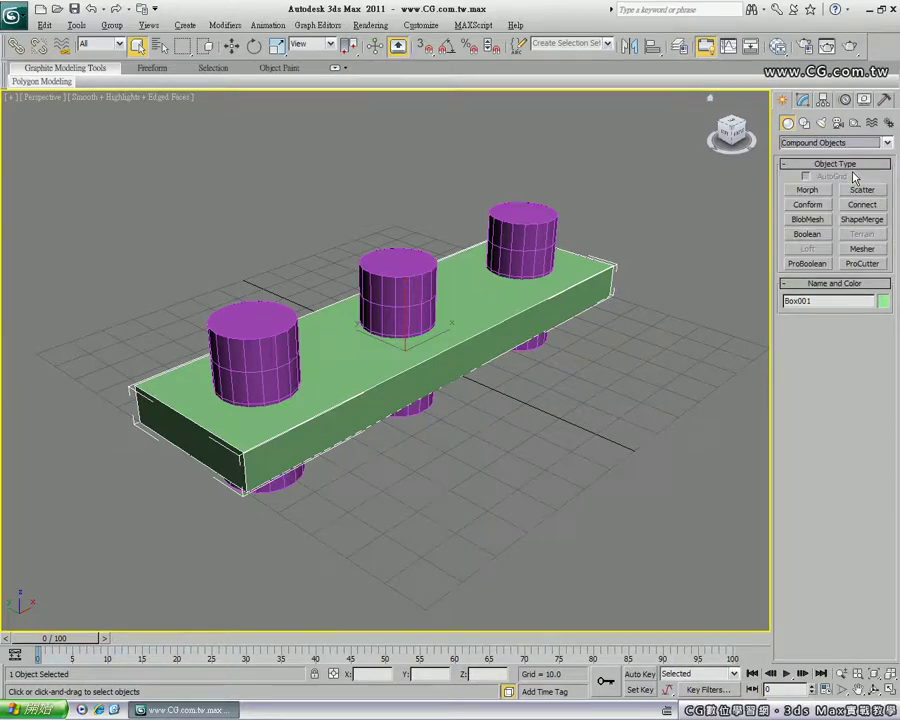
left_click(808, 236)
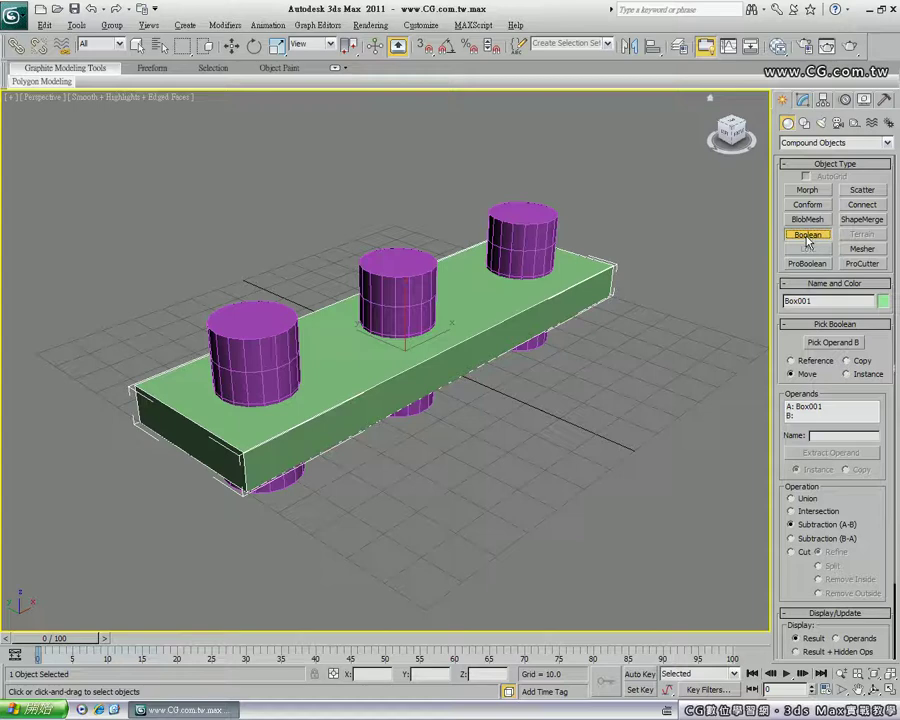
left_click(842, 346)
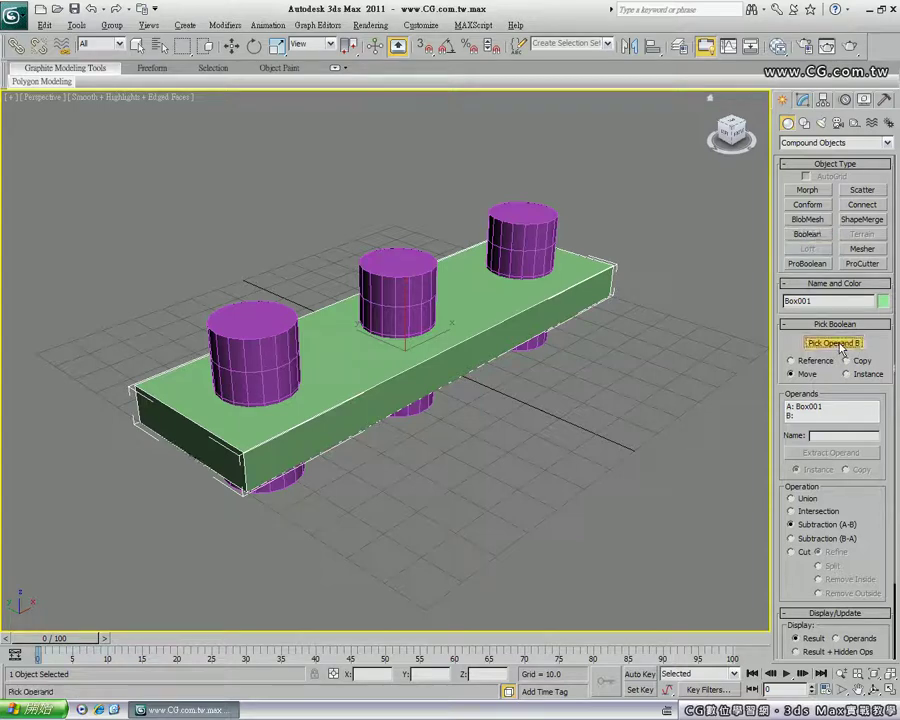
left_click(549, 218)
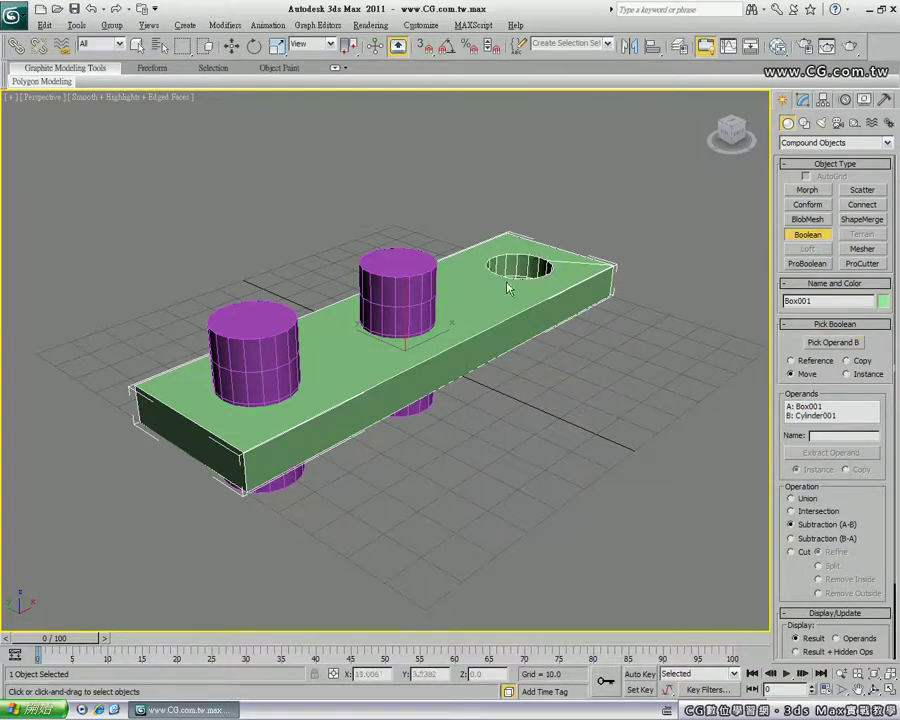
- Orbit around the slab to inspect the new hole from above and below
scroll(487, 301, "up", 1)
middle_click_drag(487, 301, 484, 332, "alt")
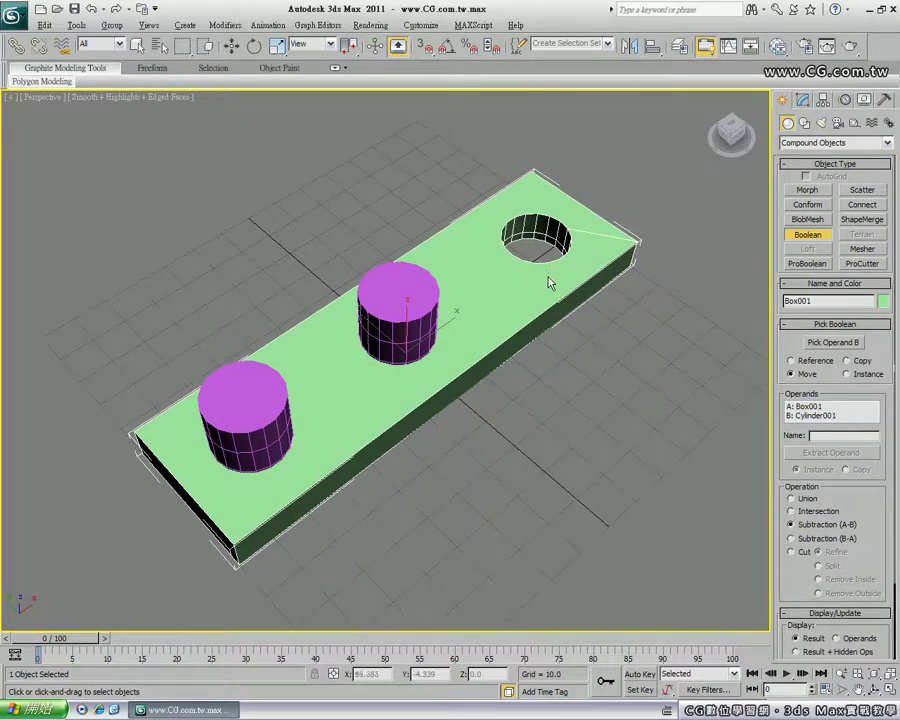
mouse_move(533, 322)
middle_mouse_down("alt")
mouse_move(508, 234)
mouse_move(538, 382)
middle_mouse_up("alt")
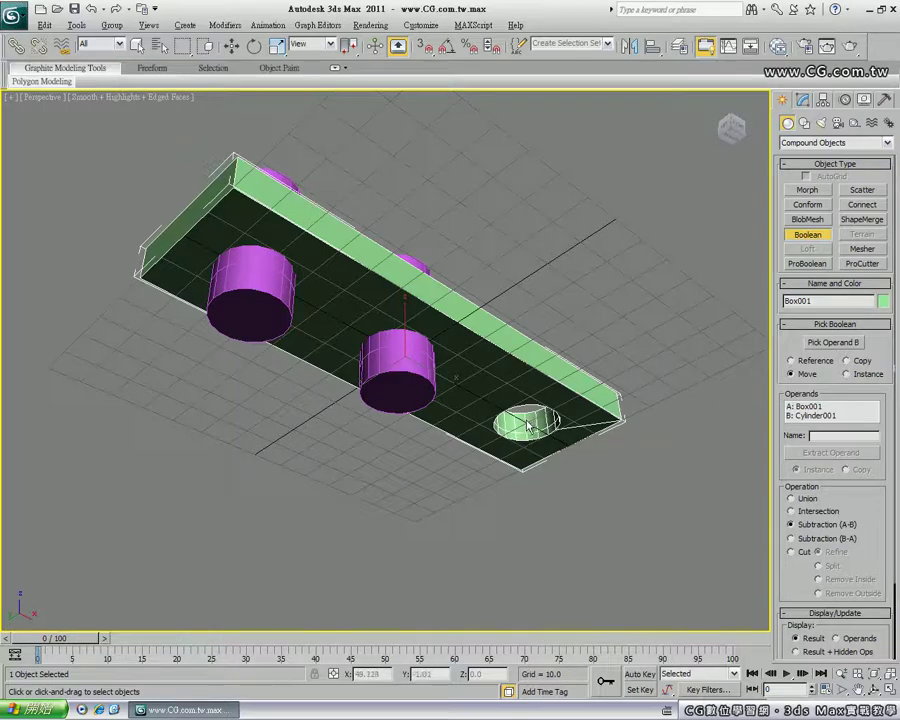
middle_click_drag(428, 352, 424, 436, "alt")
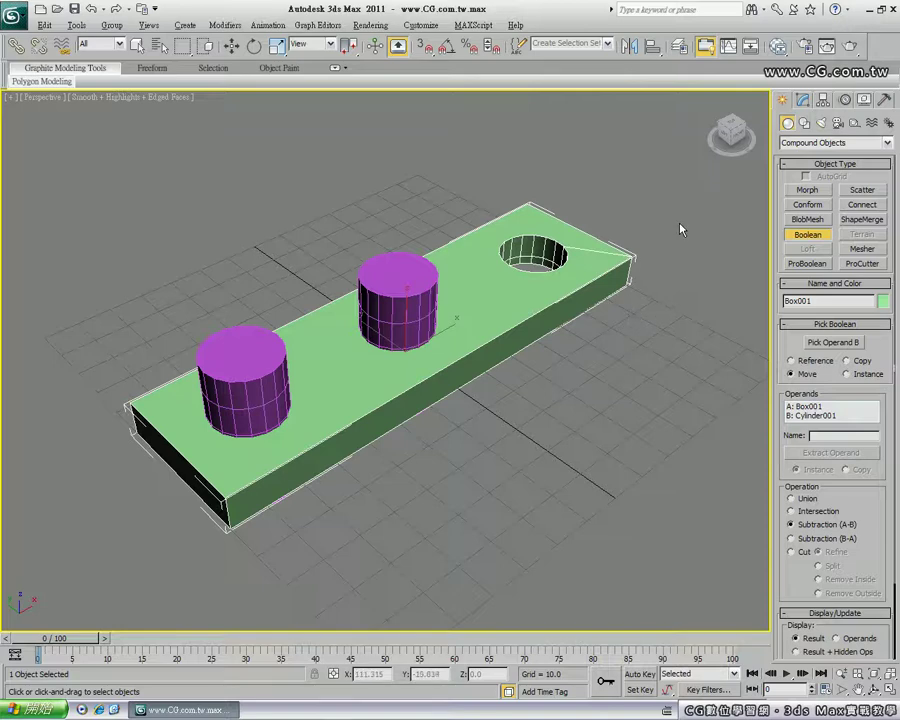
- Reselect the slab and subtract the middle cylinder with another Boolean
left_click(231, 45)
left_click(229, 125)
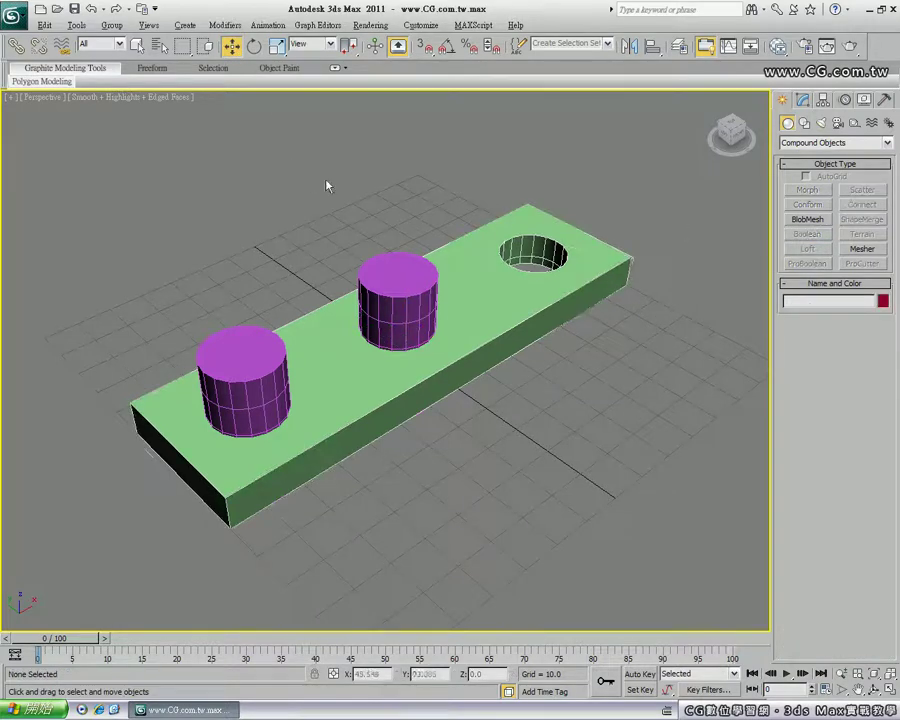
left_click(503, 312)
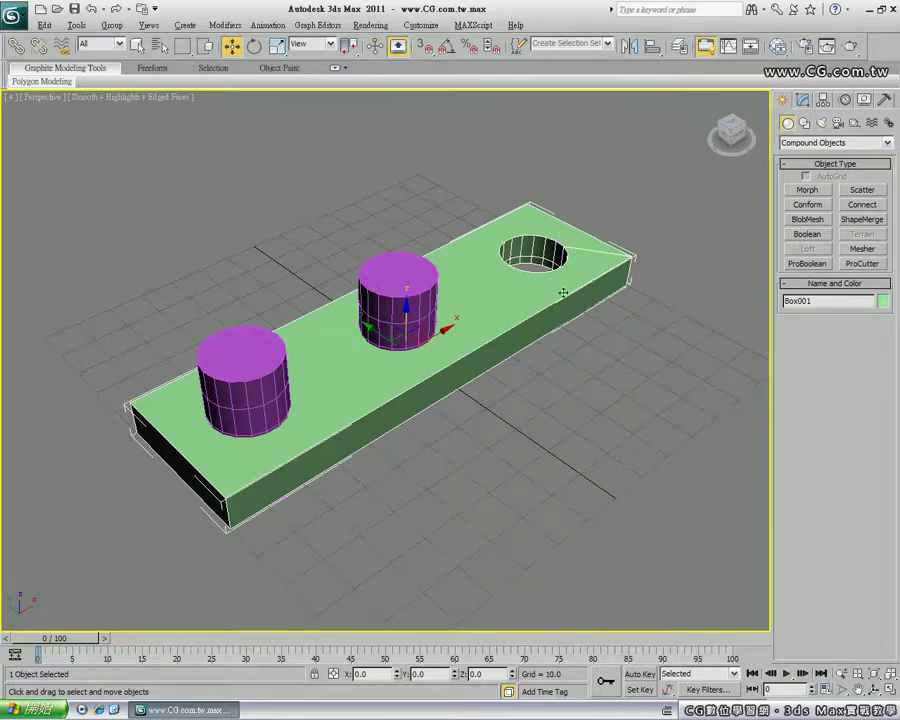
left_click(808, 236)
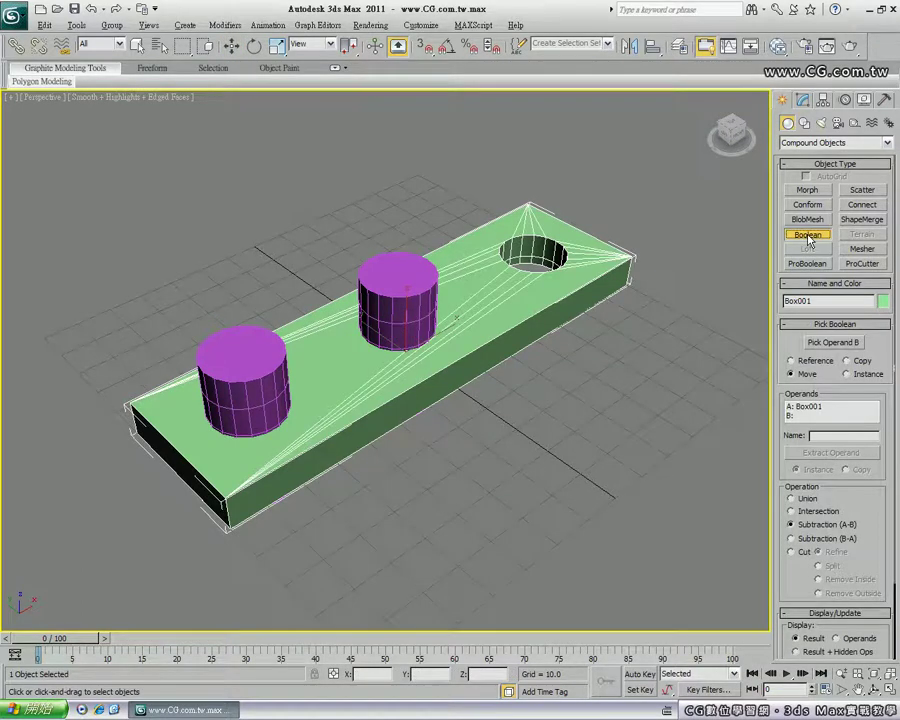
left_click(830, 344)
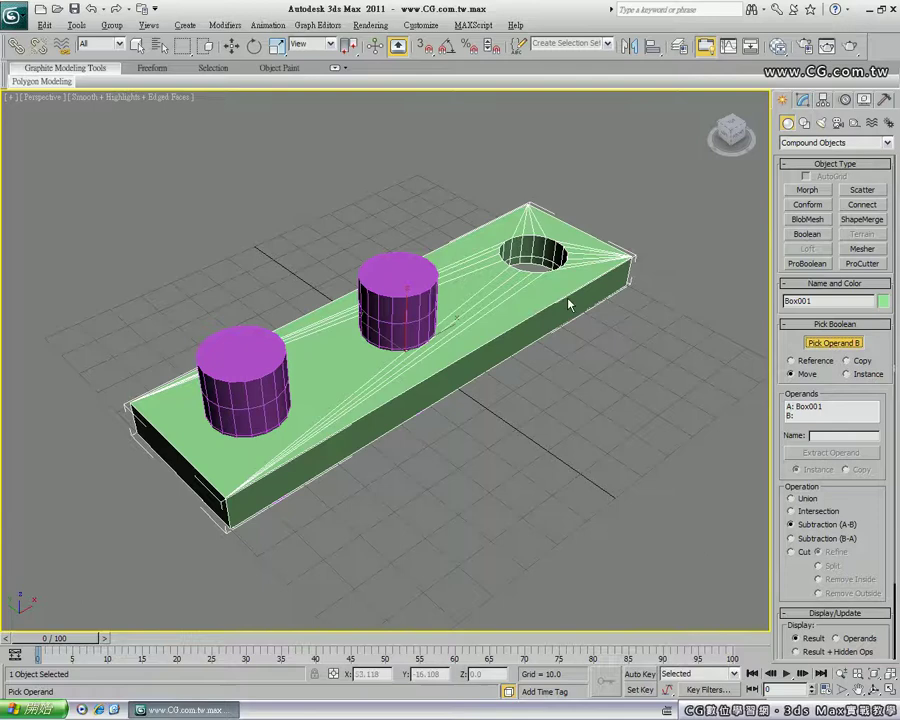
left_click(386, 261)
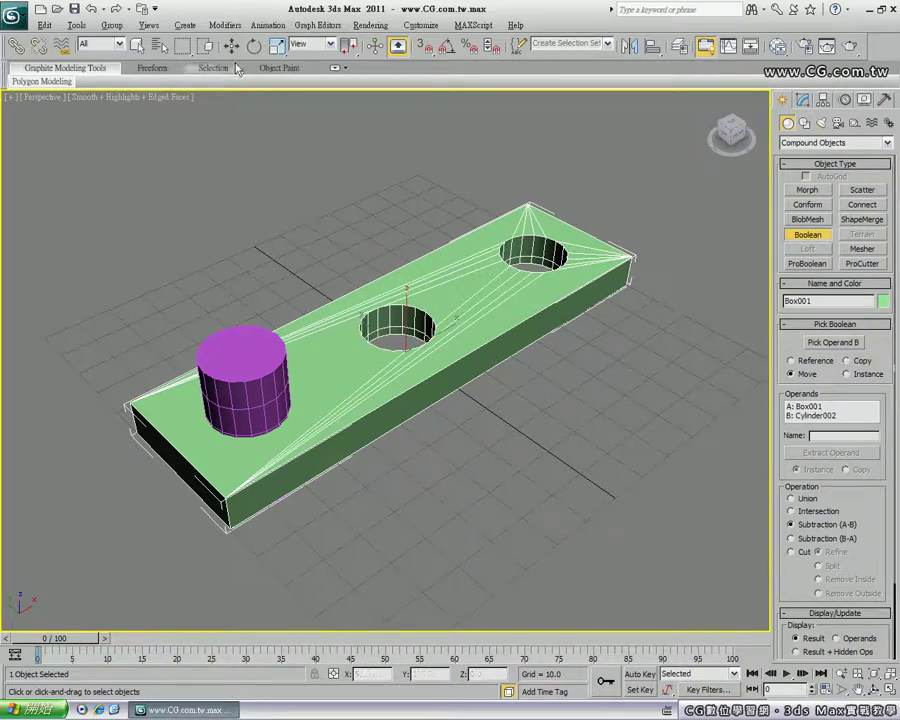
- Reselect the slab and subtract the left cylinder with a further Boolean
left_click(232, 50)
left_click(295, 217)
left_click(445, 300)
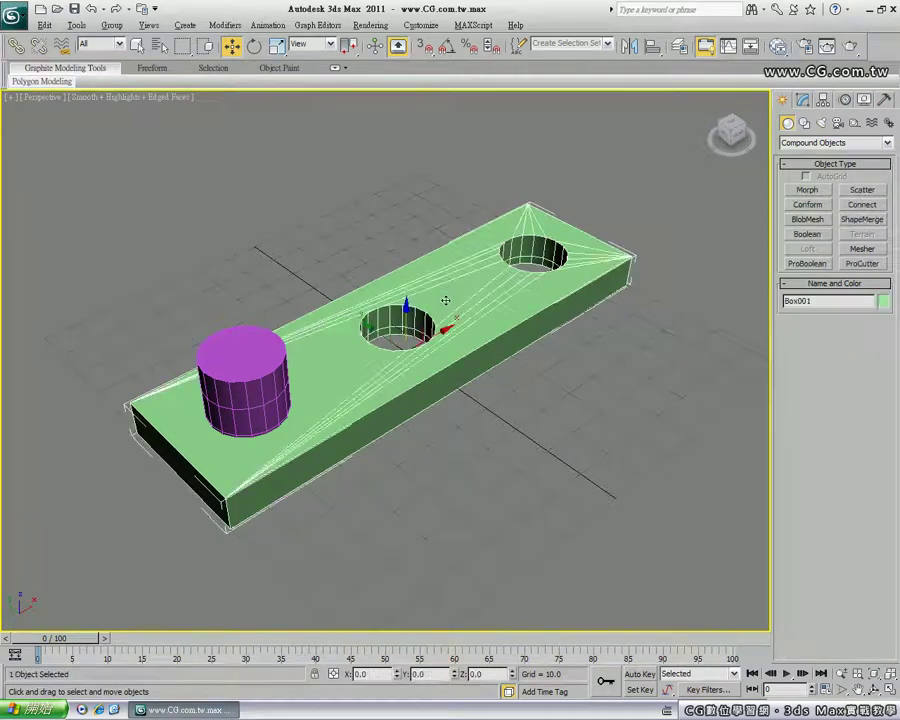
left_click(808, 235)
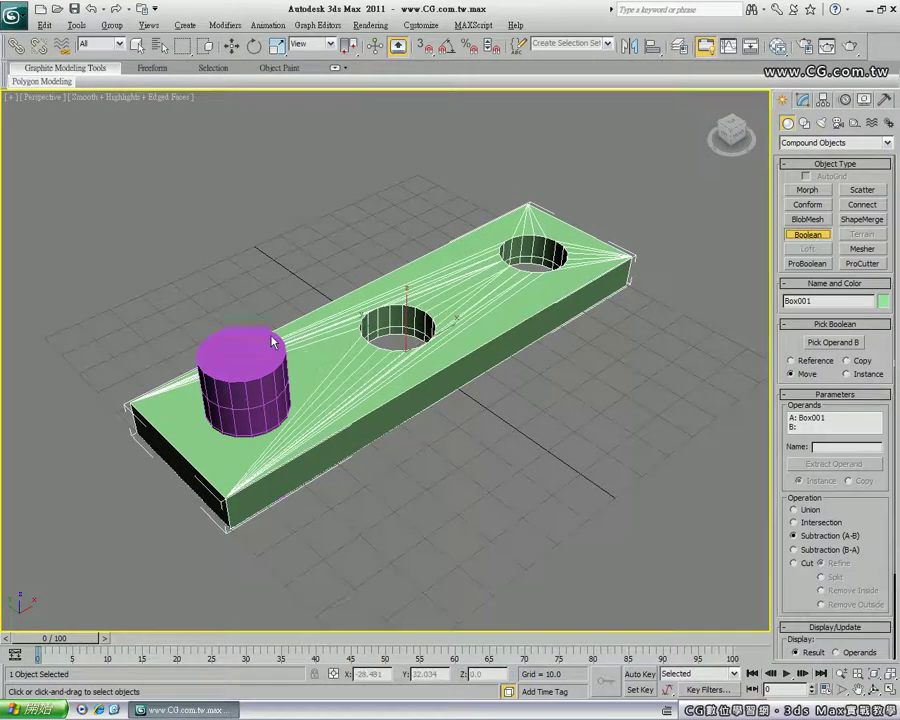
left_click(829, 344)
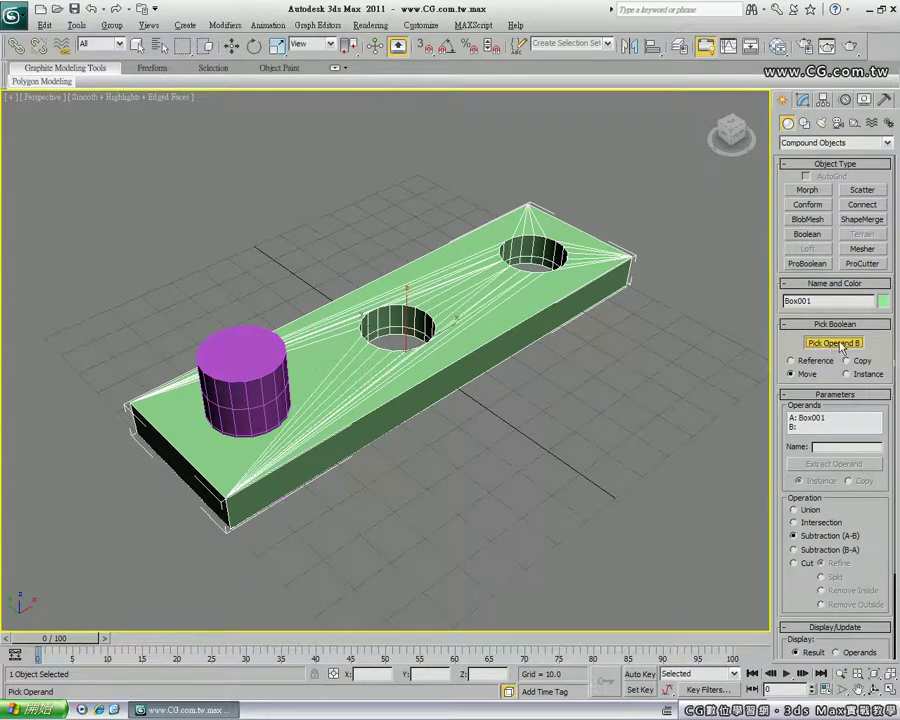
left_click(240, 332)
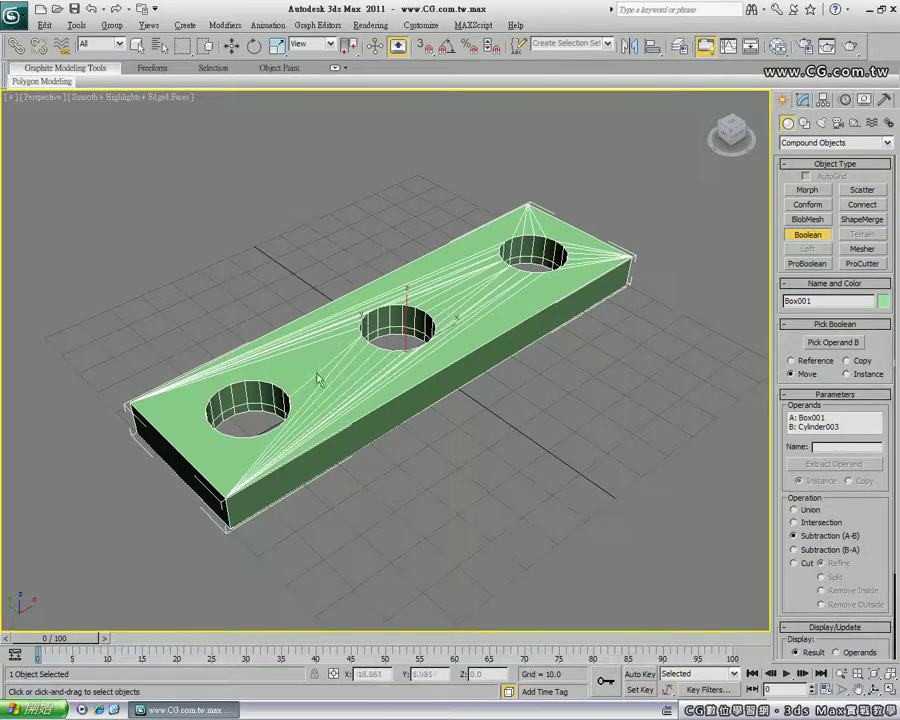
middle_click_drag(325, 452, 300, 362, "alt")
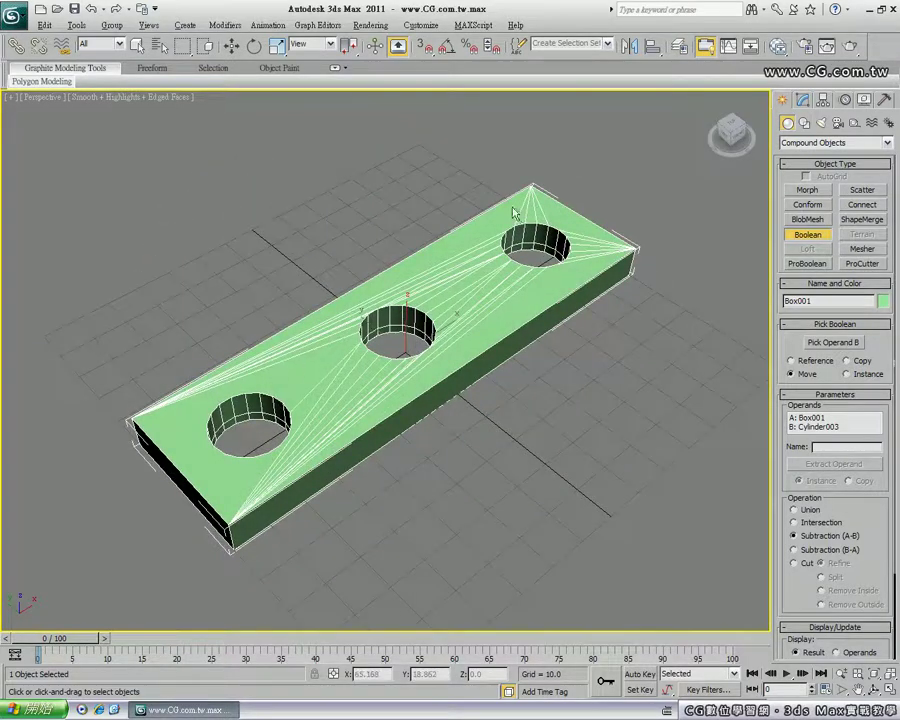
mouse_move(430, 368)
middle_mouse_down("alt")
mouse_move(404, 346)
mouse_move(266, 356)
mouse_move(432, 358)
middle_mouse_up("alt")
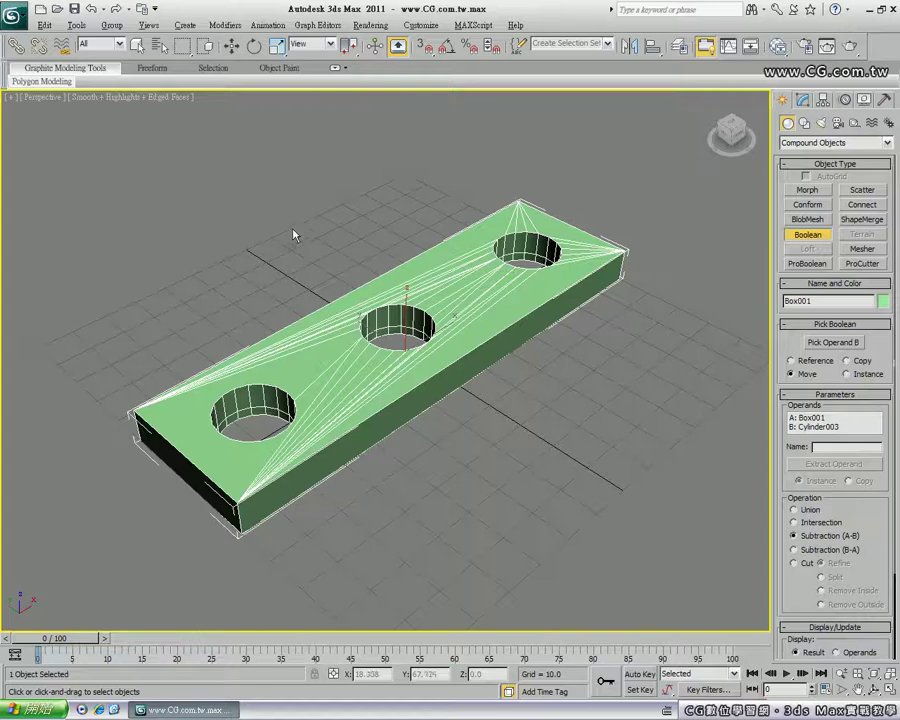
middle_click_drag(355, 345, 320, 362, "alt")
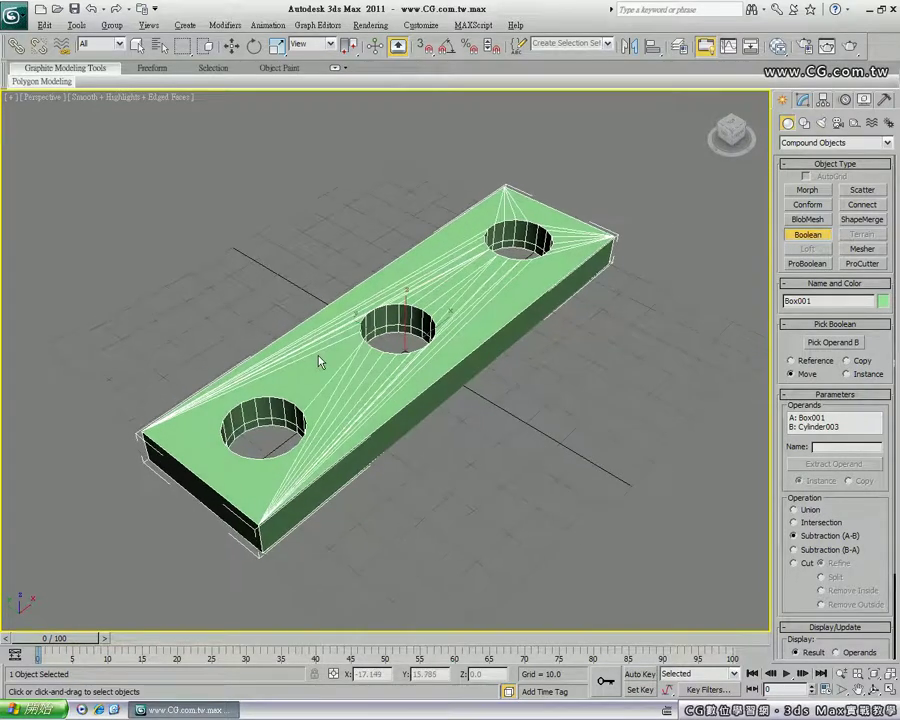
- Fetch the held scene and confirm Yes to restore the hole-free slab
left_click(44, 25)
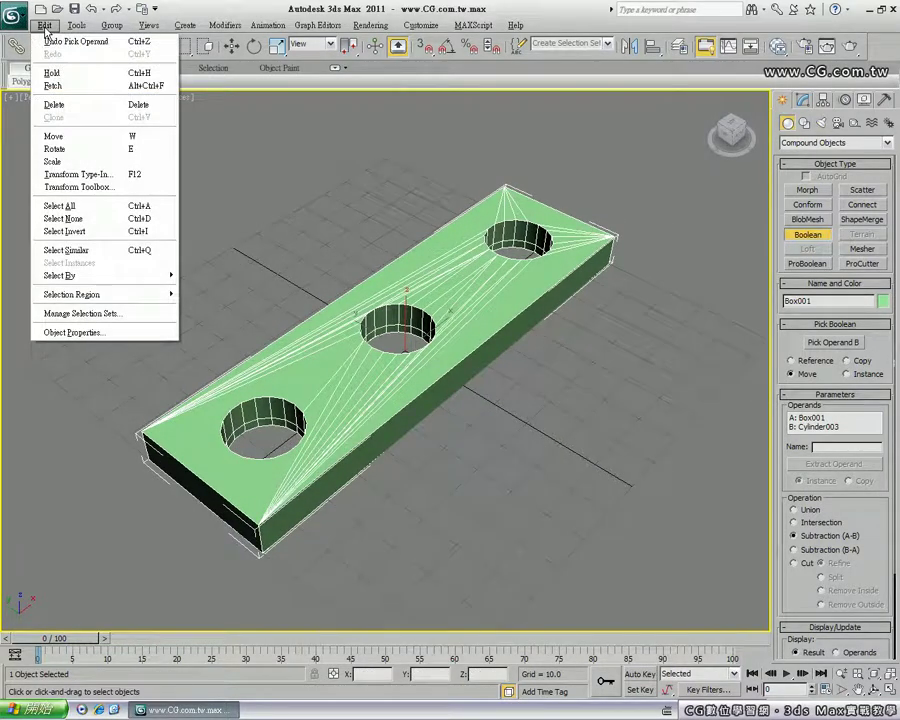
left_click(64, 87)
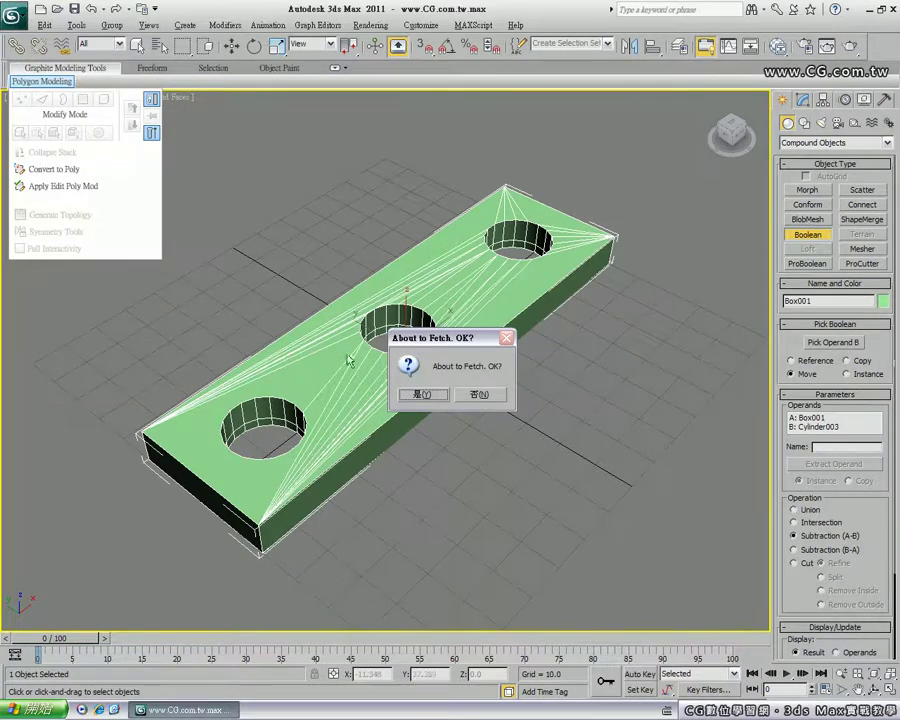
left_click(421, 395)
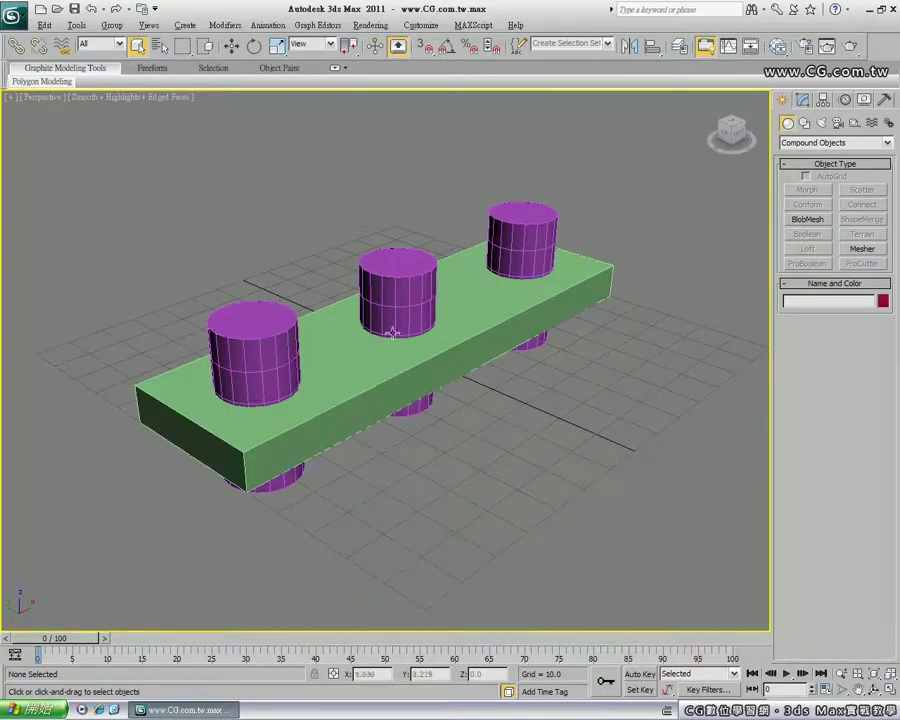
- Select the right, middle and left cylinders in turn
left_click(517, 212)
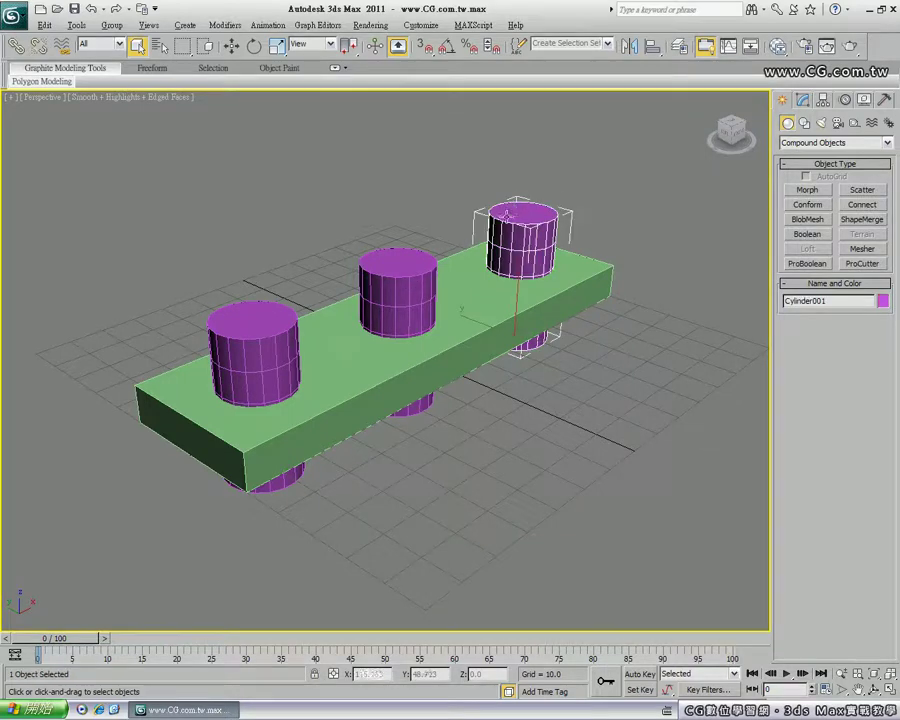
left_click(398, 272)
left_click(262, 325)
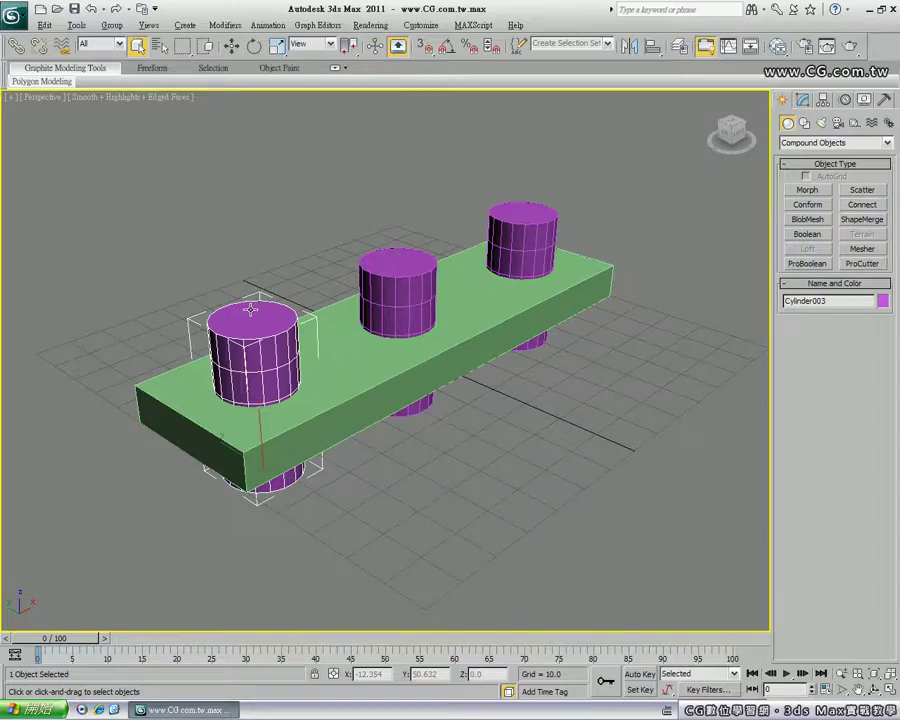
- Convert the left cylinder, Cylinder003, to an Editable Poly from its right-click menu
right_click(251, 310)
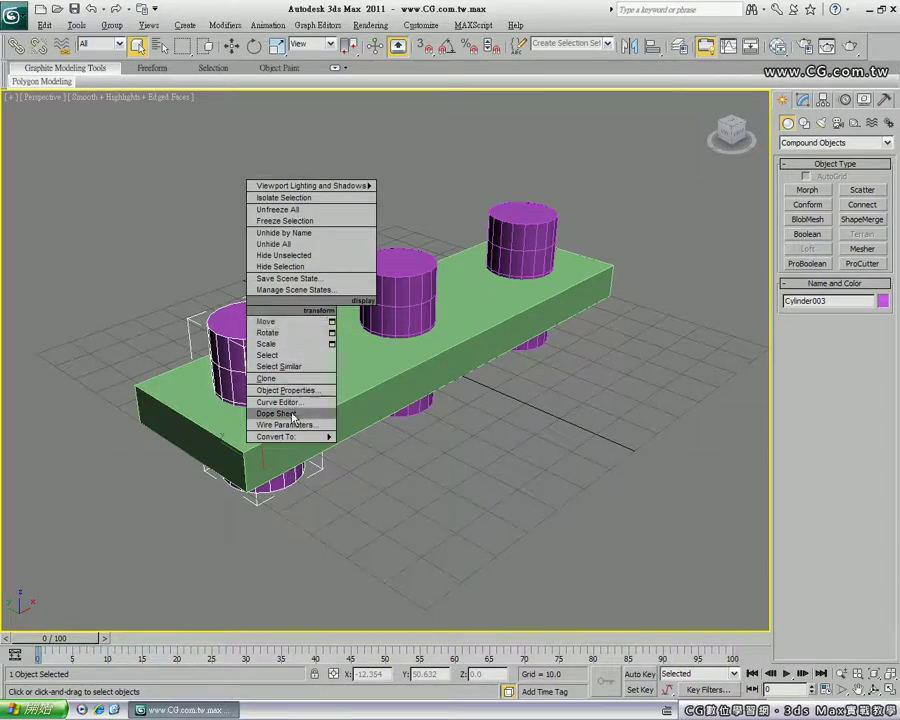
mouse_move(285, 437)
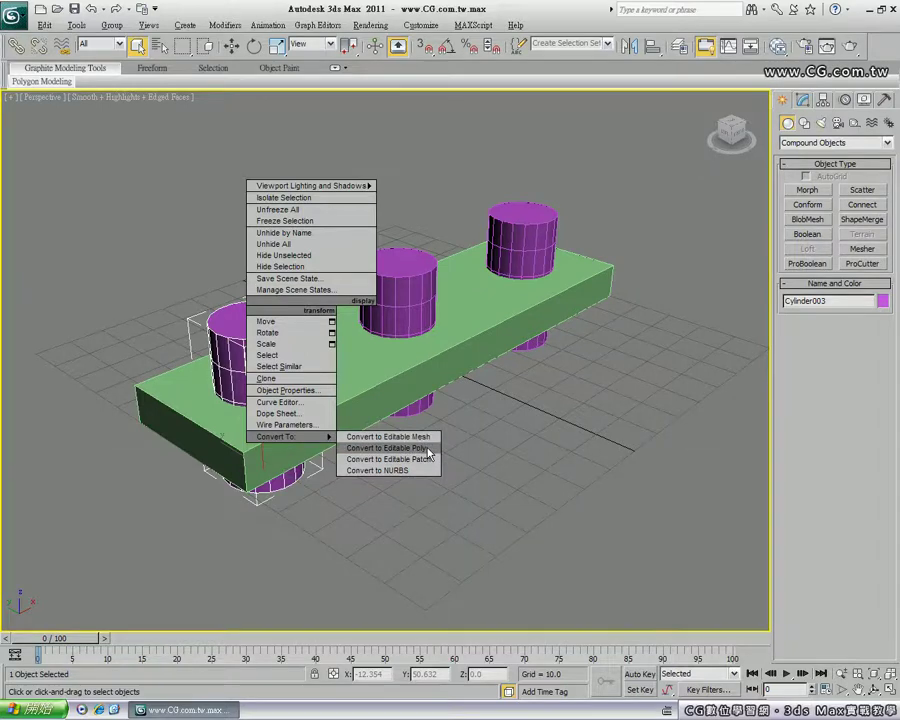
left_click(428, 453)
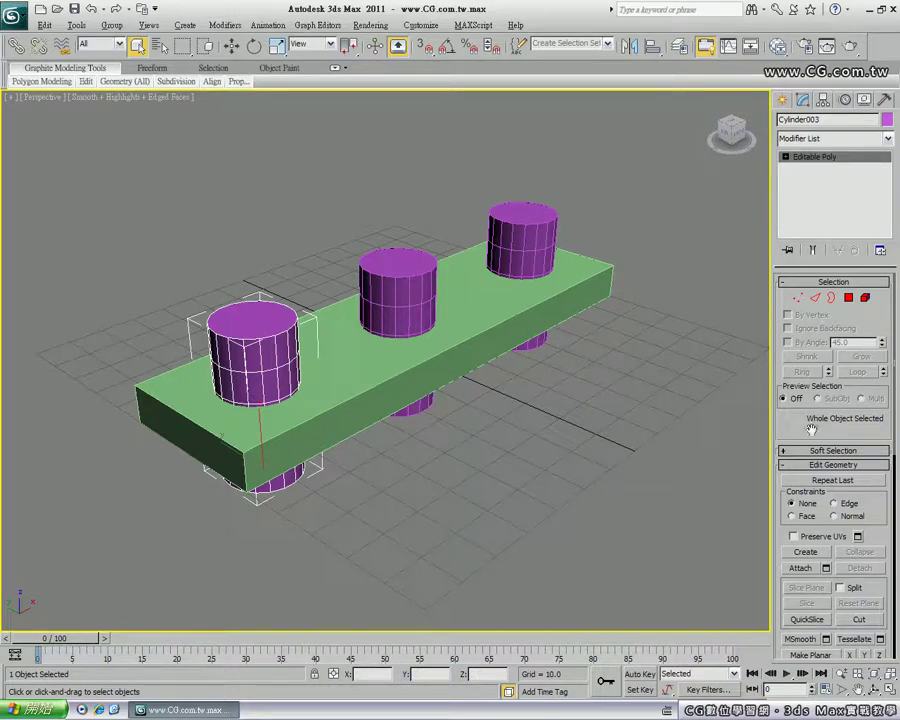
- Attach the middle and right cylinders to Cylinder003 with Edit Geometry's Attach
left_click(800, 569)
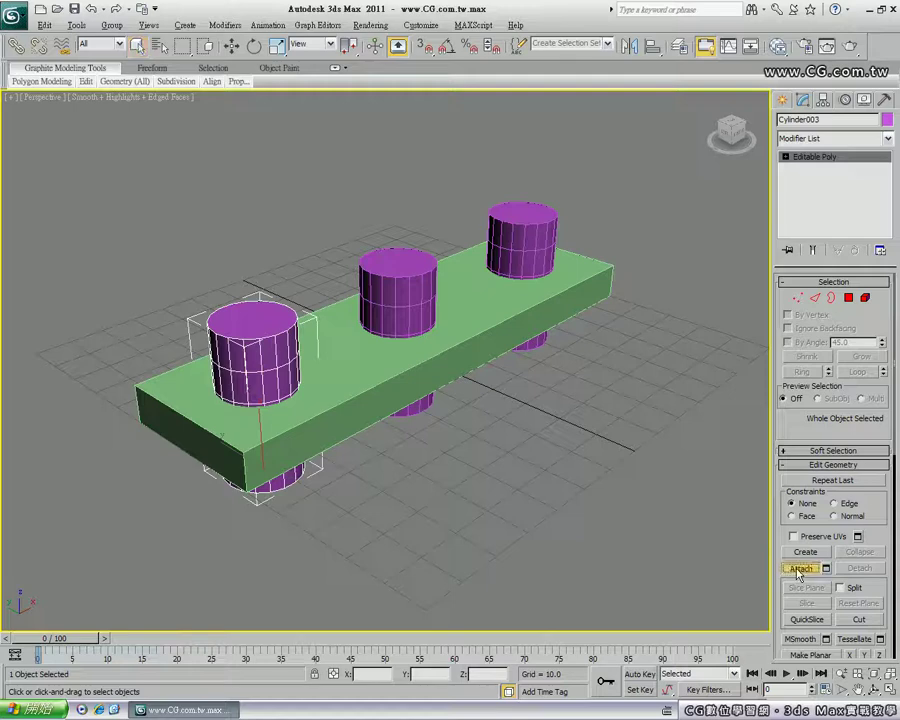
left_click(405, 258)
left_click(515, 212)
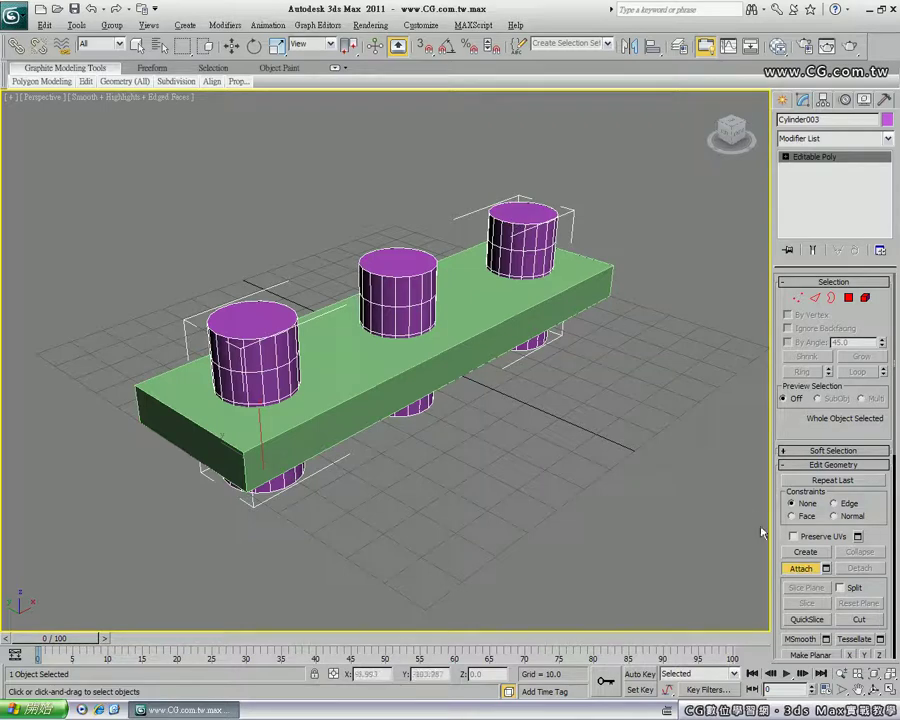
left_click(799, 570)
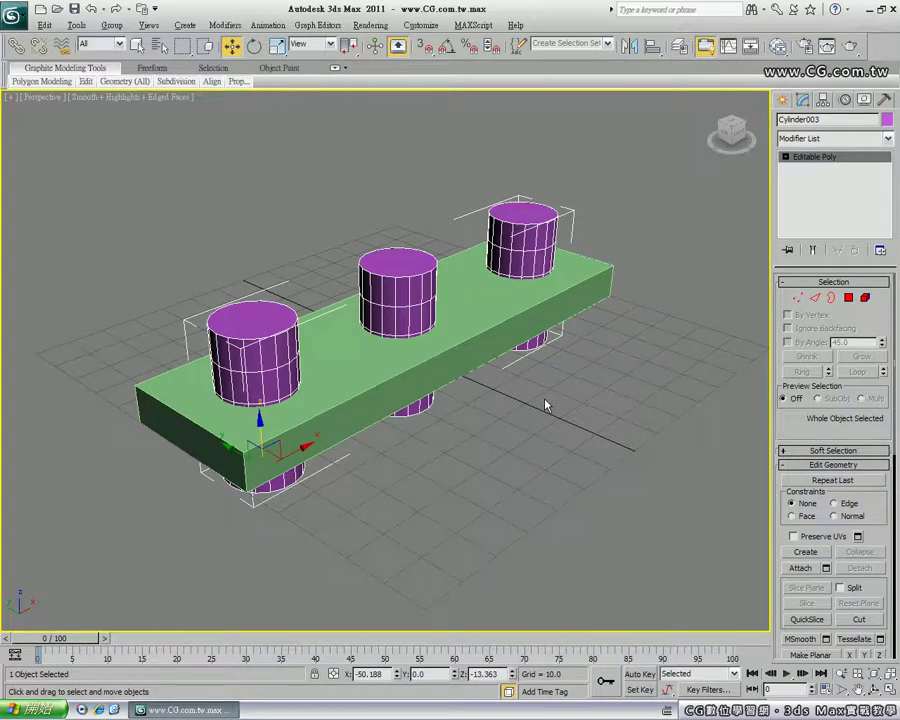
- Confirm the cylinders select as one object, then select the green slab Box001
left_click(420, 187)
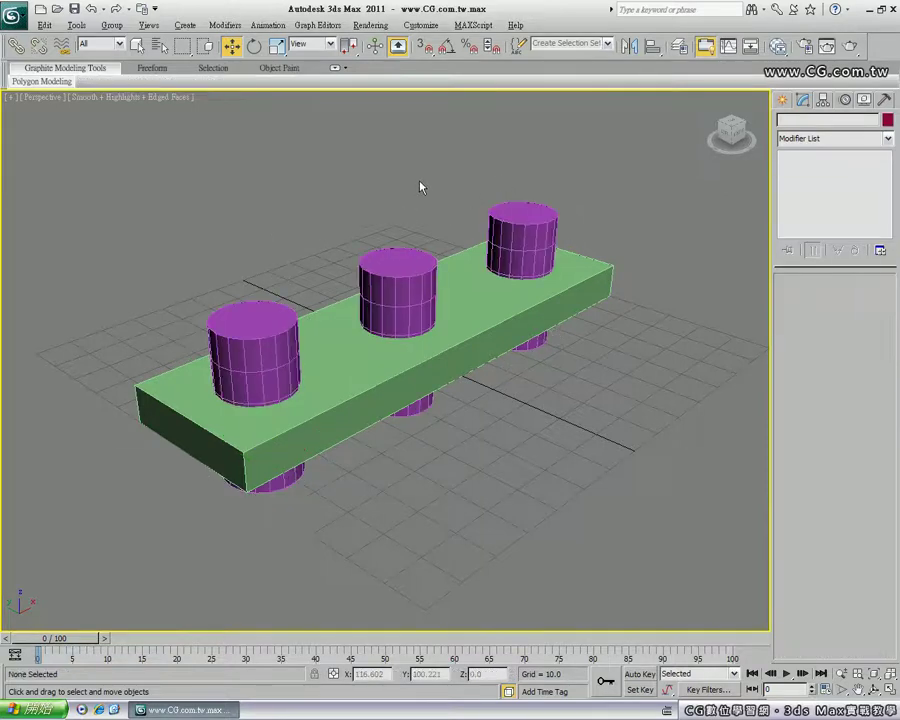
left_click(254, 314)
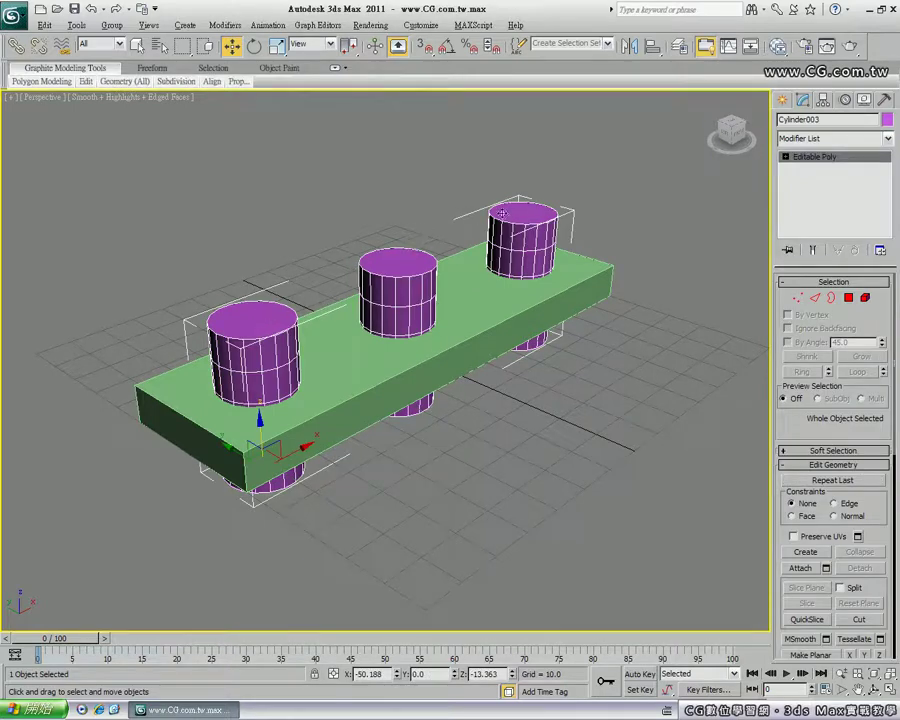
left_click(448, 192)
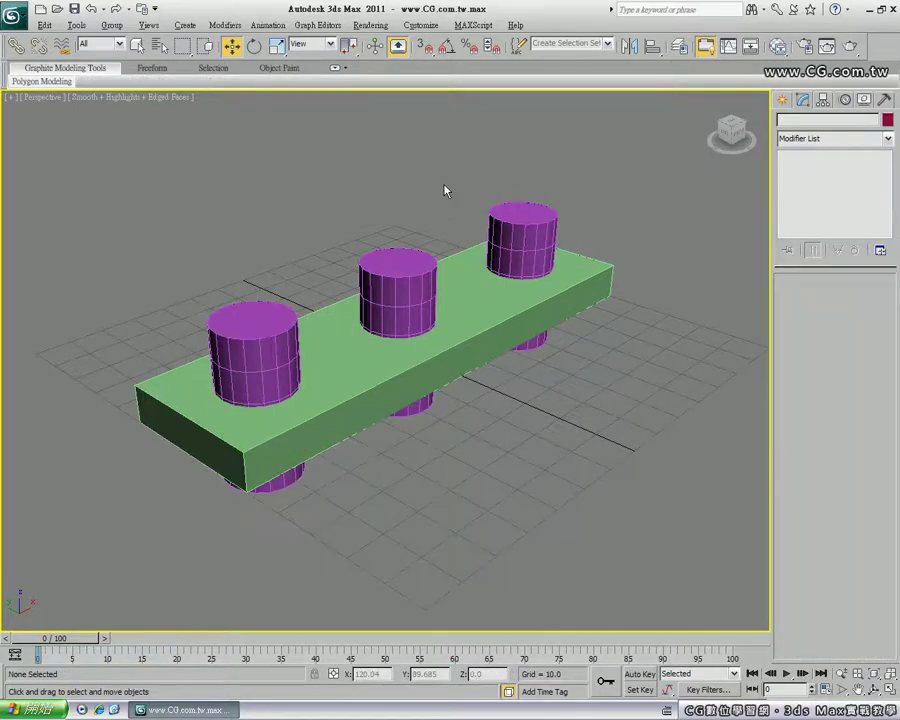
left_click(551, 217)
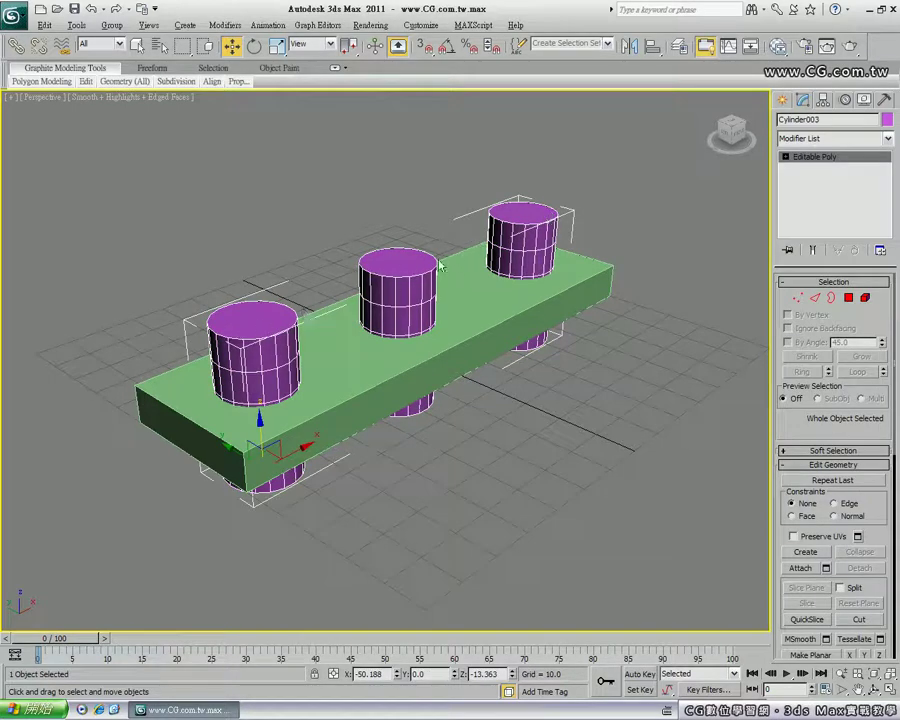
left_click(371, 207)
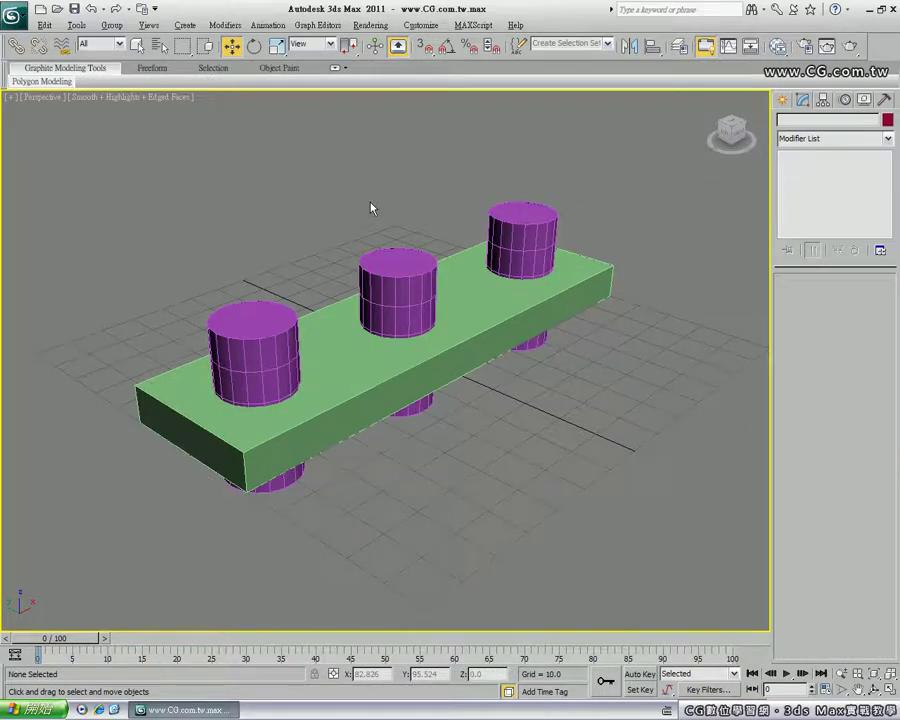
left_click(601, 284)
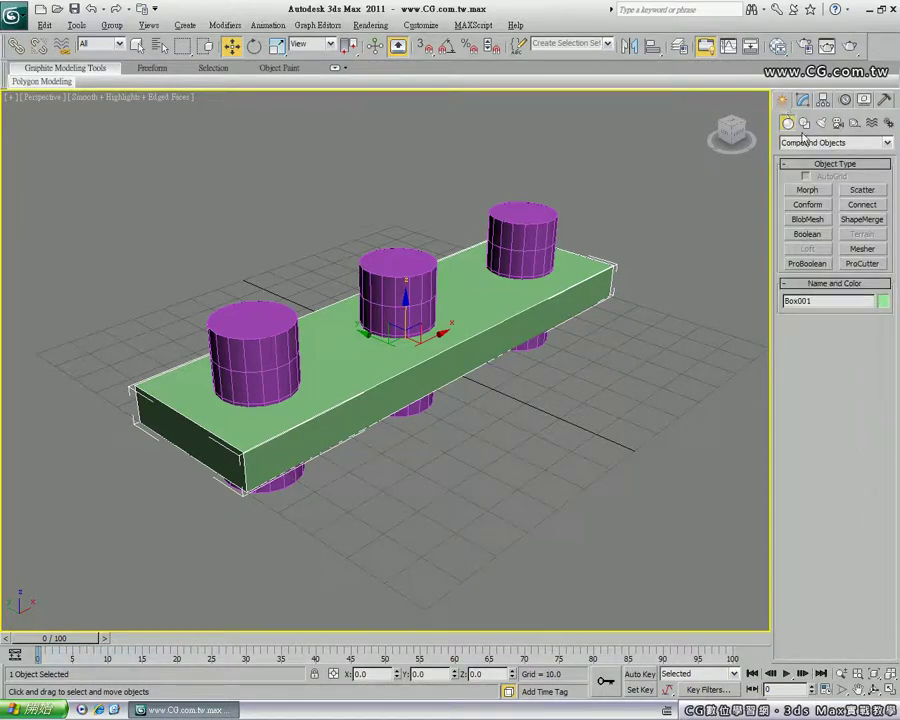
- Make Box001 a Boolean with the merged Cylinder003 as Operand B
left_click(810, 236)
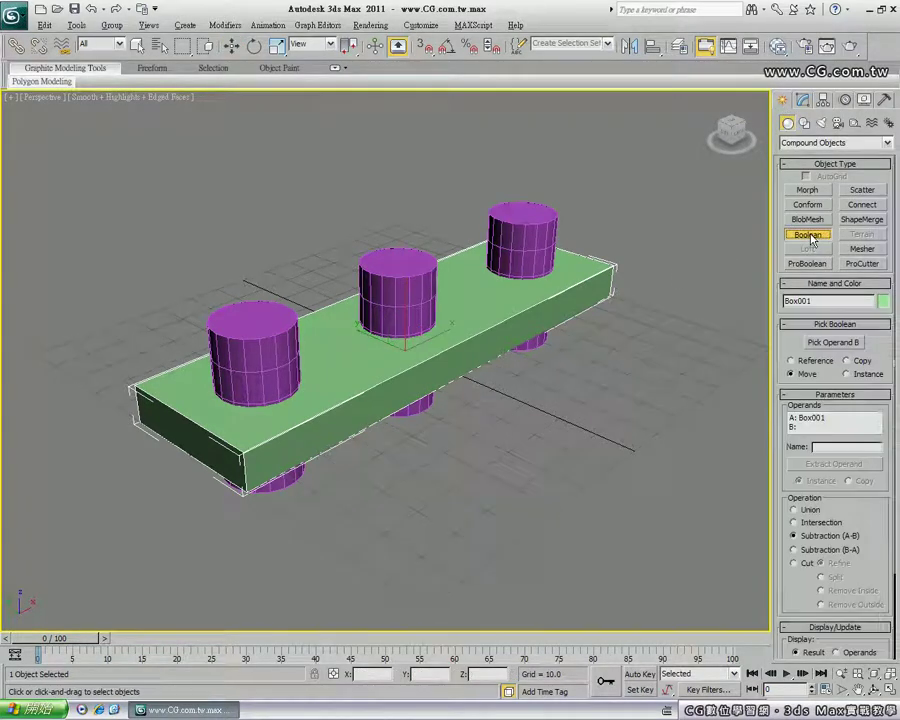
left_click(832, 342)
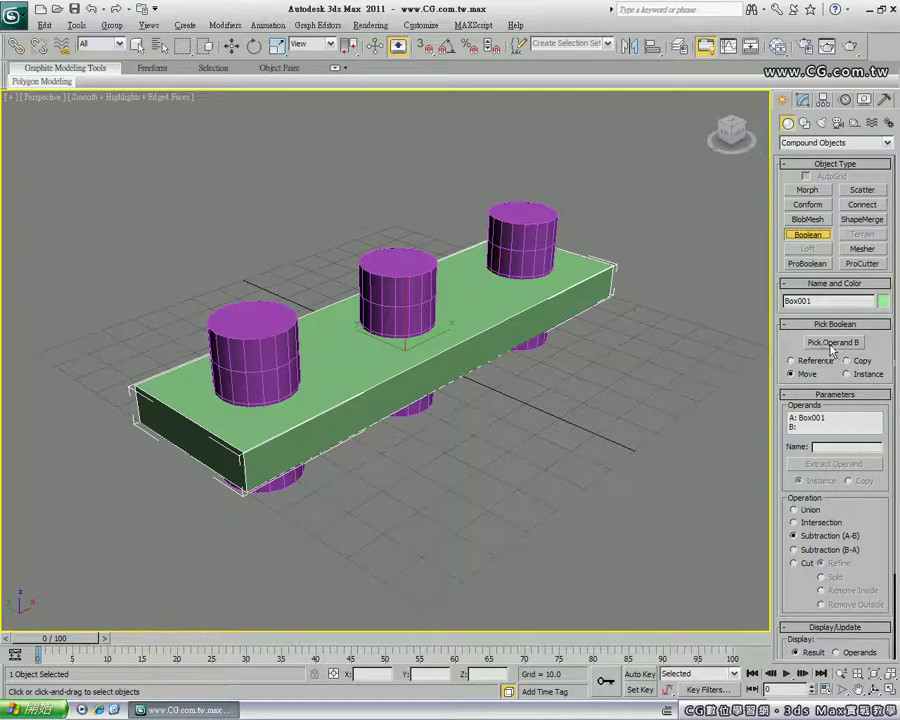
left_click(548, 224)
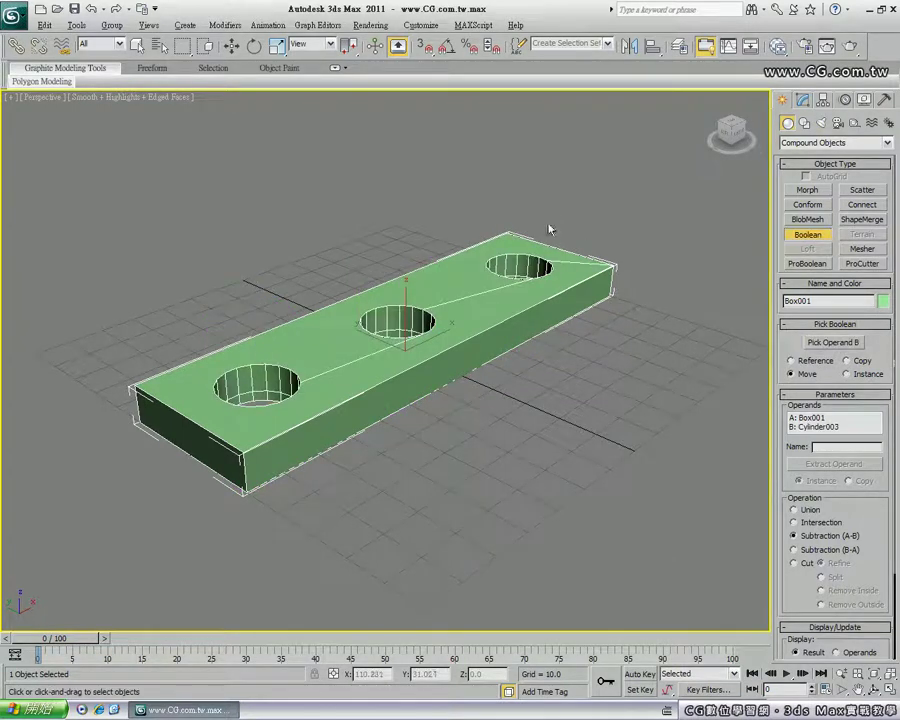